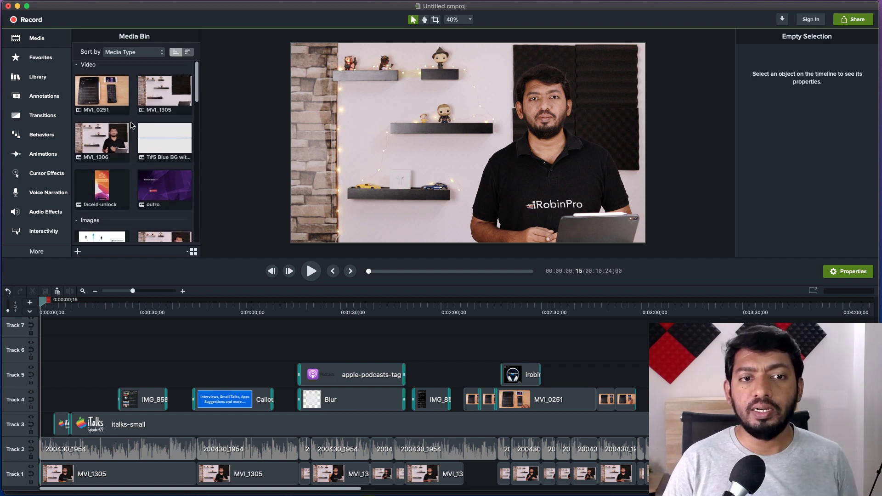
Reverse the sort order of the Media Bin while keeping it sorted by media type
scroll(134, 124, "down", 5)
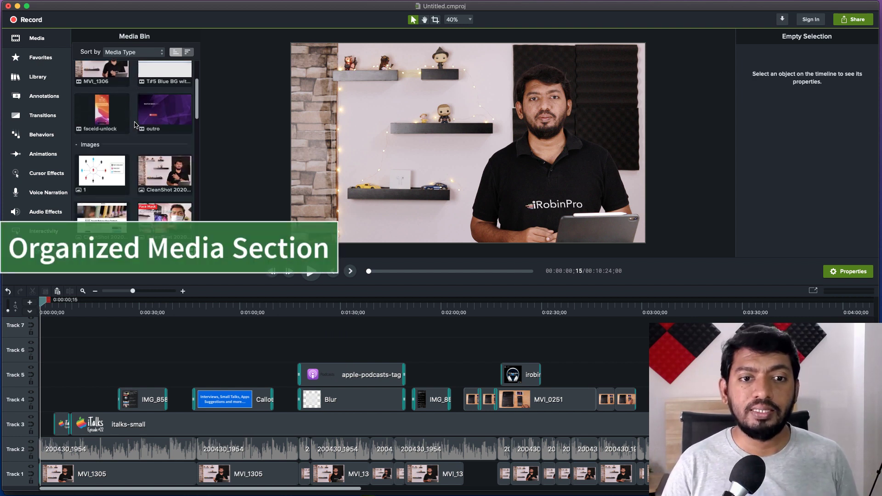
scroll(136, 124, "down", 8)
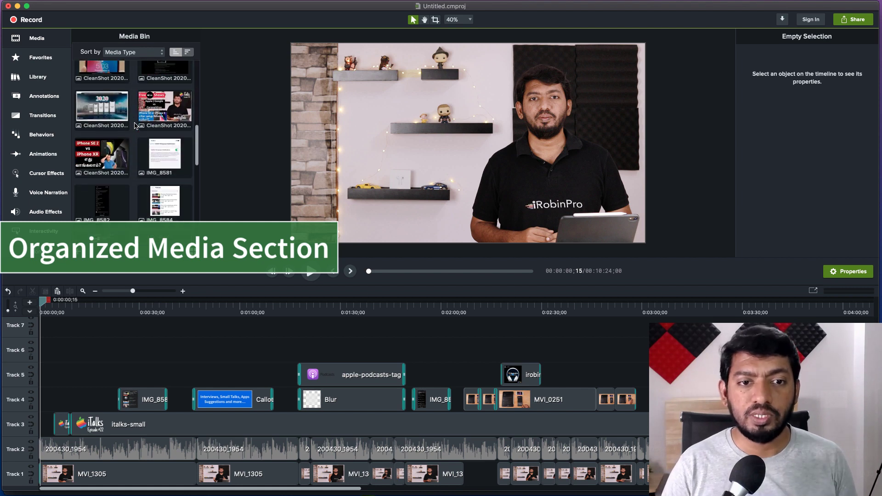
scroll(136, 125, "up", 10)
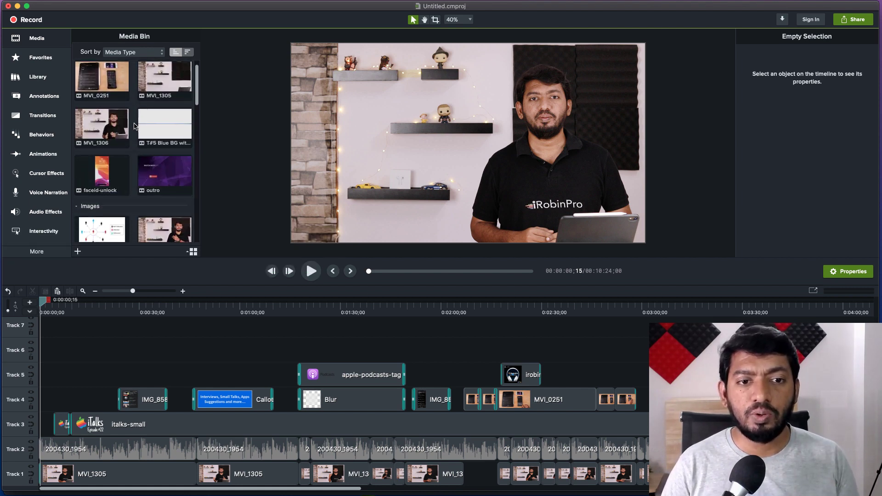
left_click(189, 53)
scroll(113, 123, "down", 3)
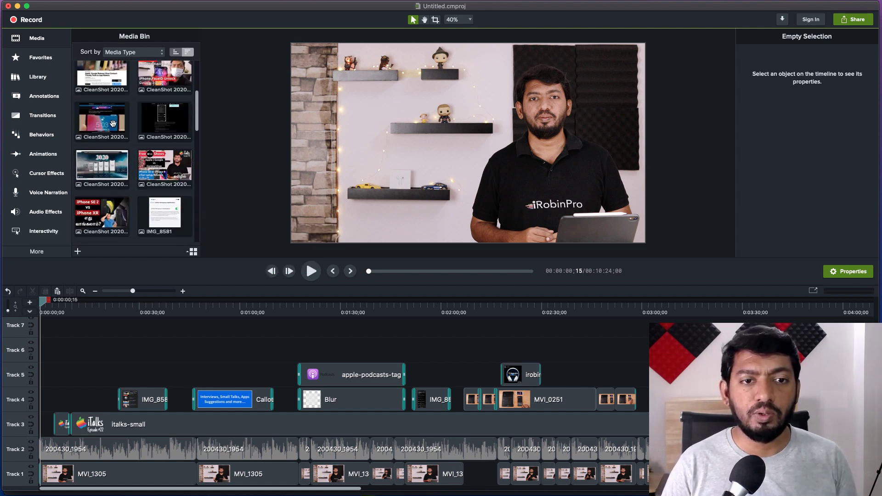
scroll(119, 146, "up", 5)
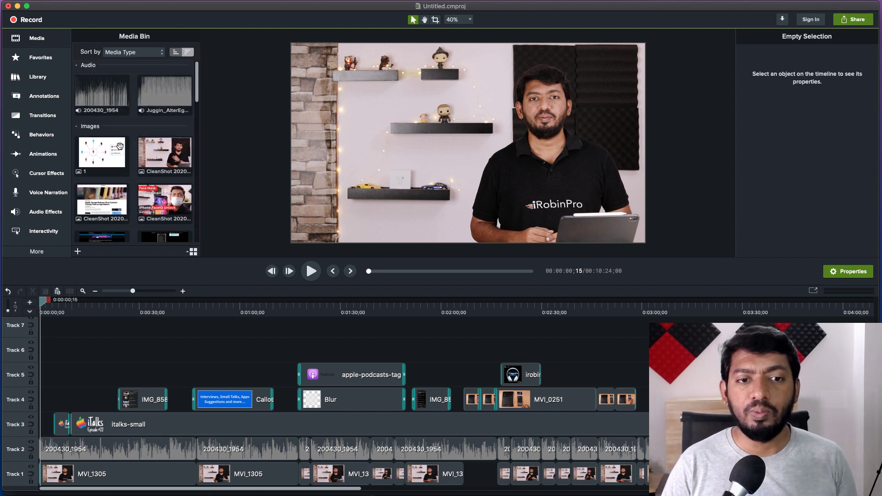
Examine the audio, image and video groups in the Media Bin
scroll(124, 157, "down", 6)
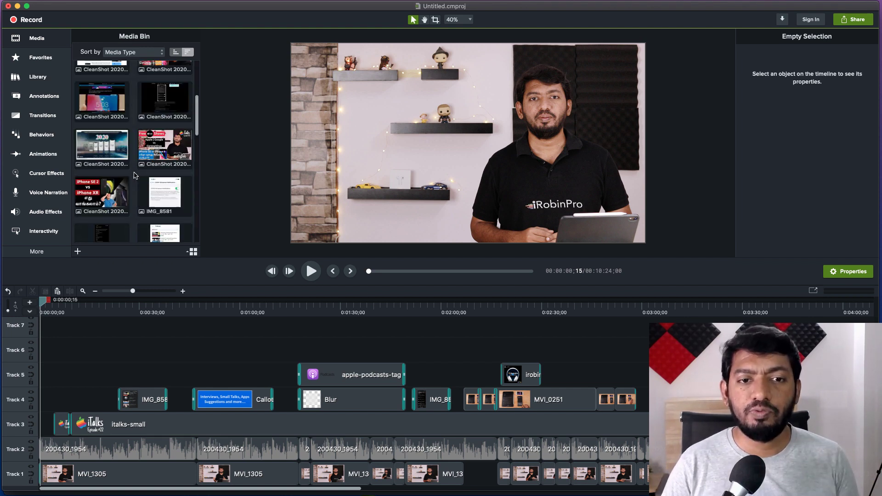
scroll(135, 176, "down", 1)
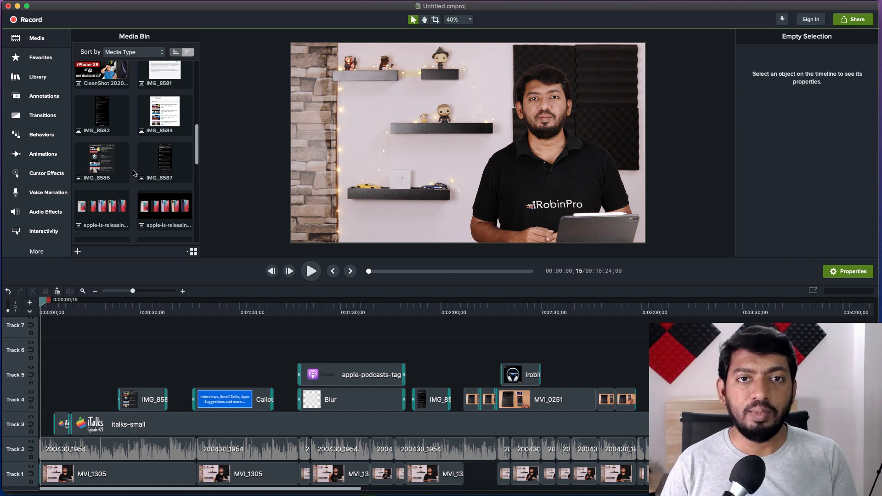
scroll(133, 172, "down", 10)
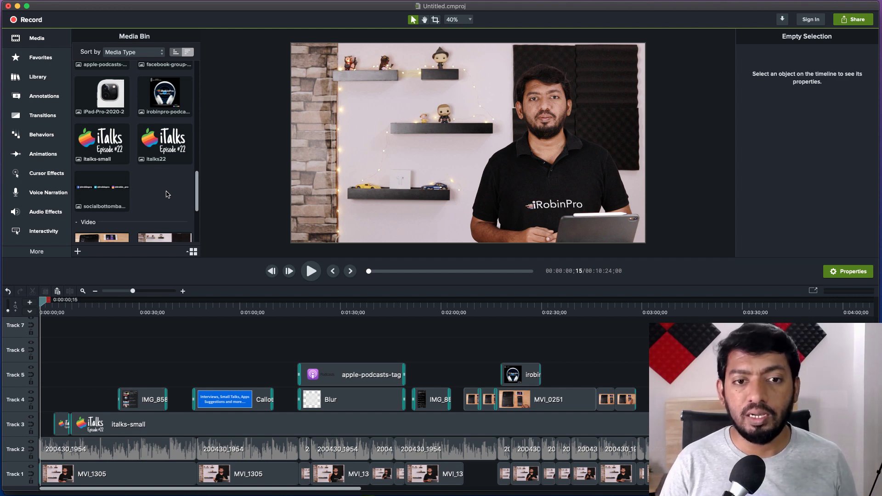
scroll(167, 195, "down", 3)
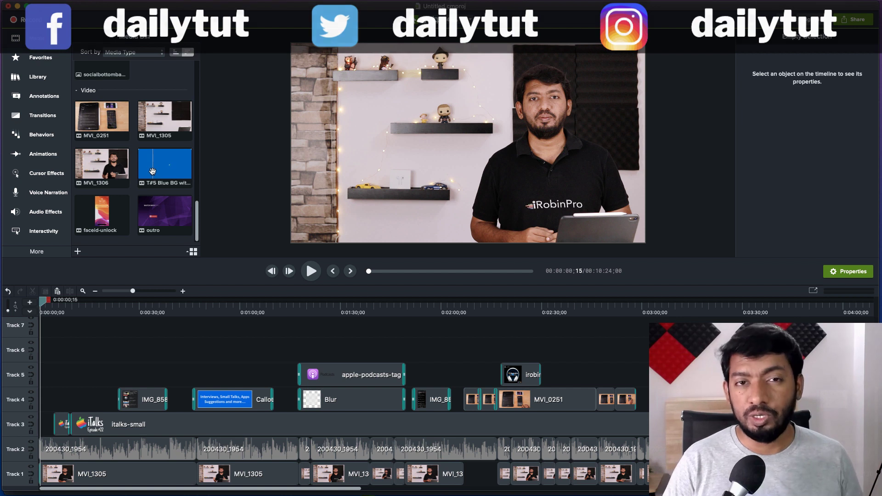
scroll(153, 172, "up", 3)
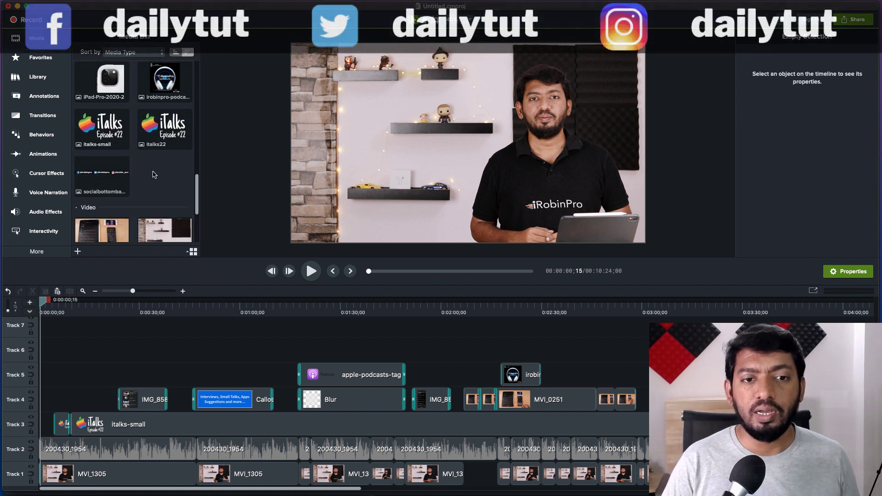
scroll(154, 175, "up", 3)
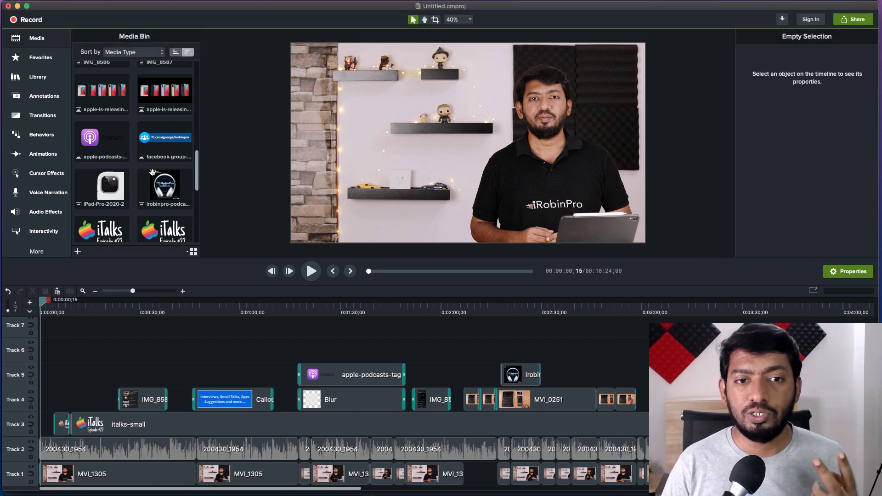
scroll(156, 172, "up", 2)
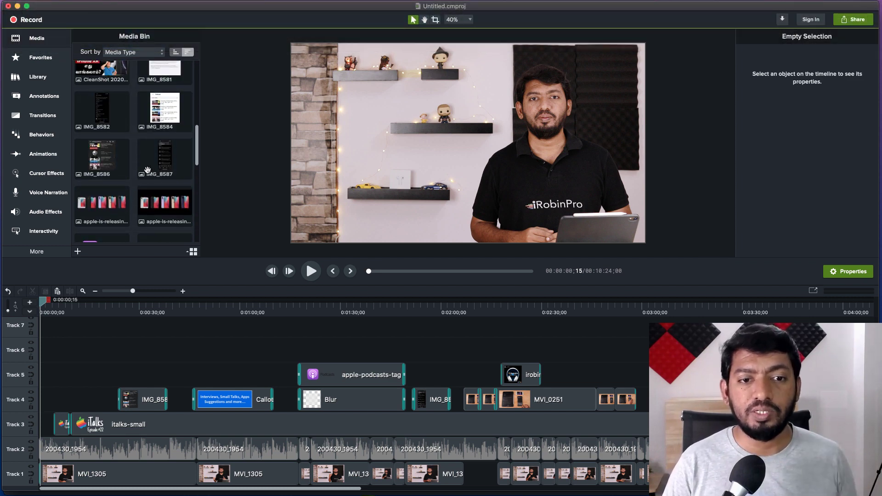
scroll(147, 171, "up", 2)
scroll(134, 177, "up", 5)
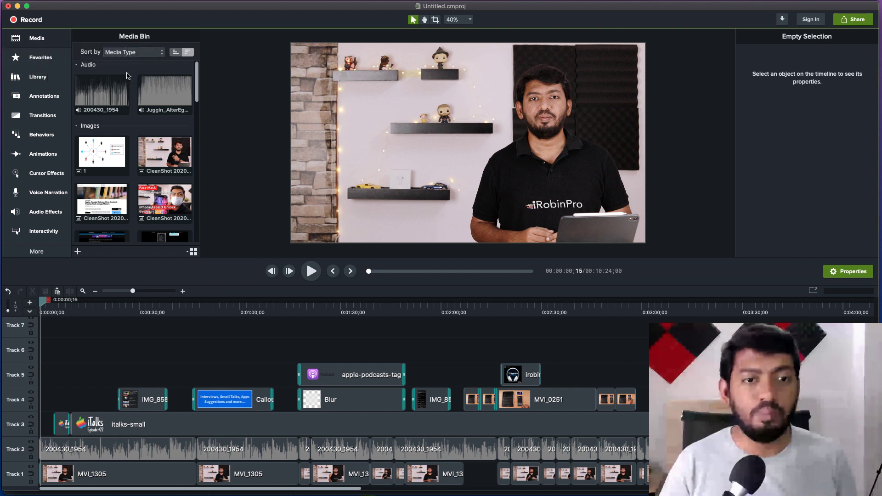
Apply the favorite Scale Up animation to the apple-podcasts clip on Track 5
left_click(40, 58)
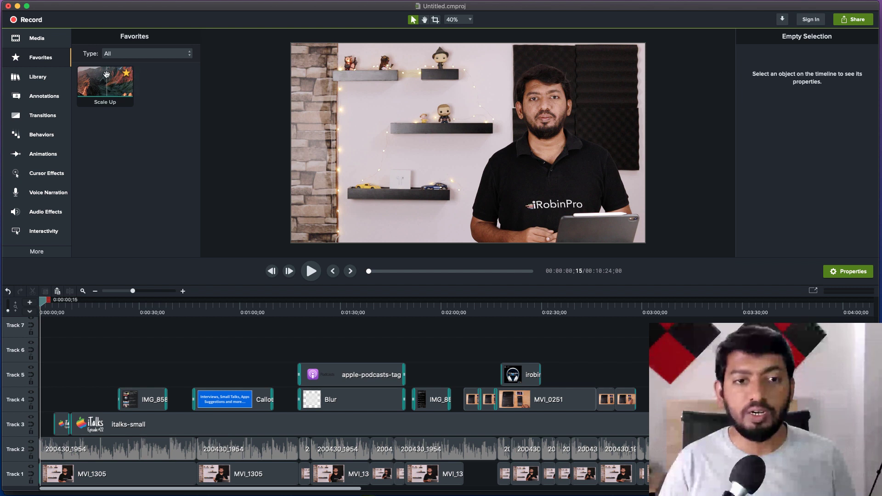
left_click_drag(102, 83, 311, 376)
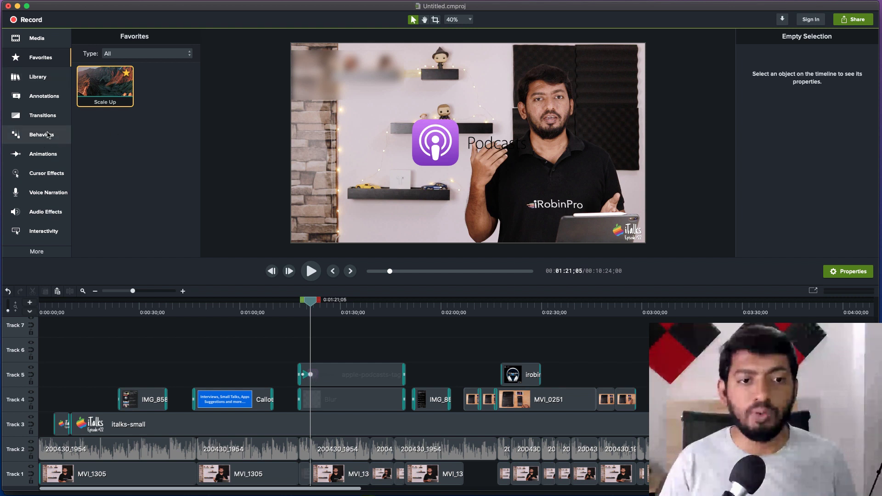
Look through the available animations and delete the Scale Up animation from the apple-podcasts clip on Track 5
left_click(42, 156)
scroll(138, 170, "down", 2)
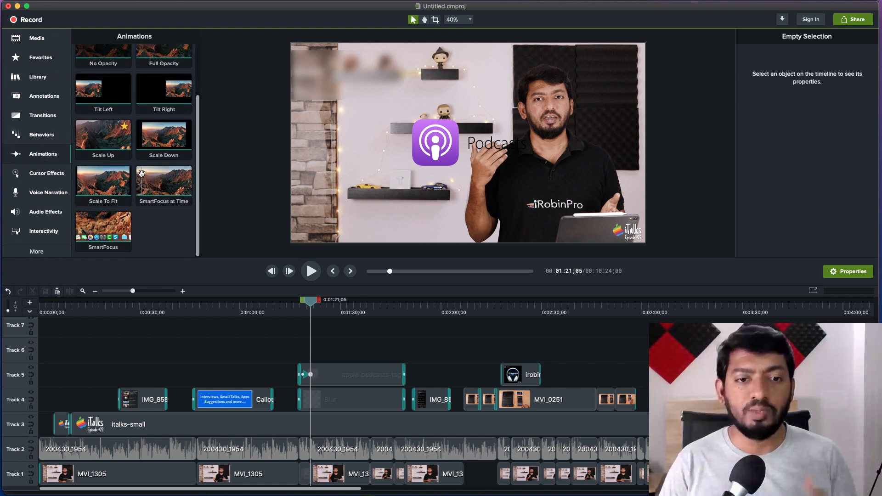
scroll(141, 175, "up", 2)
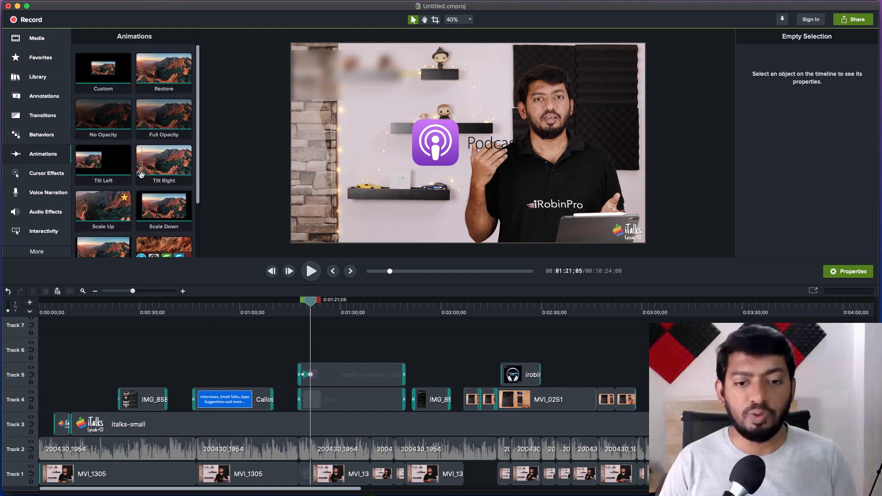
left_click(305, 376)
key("Delete")
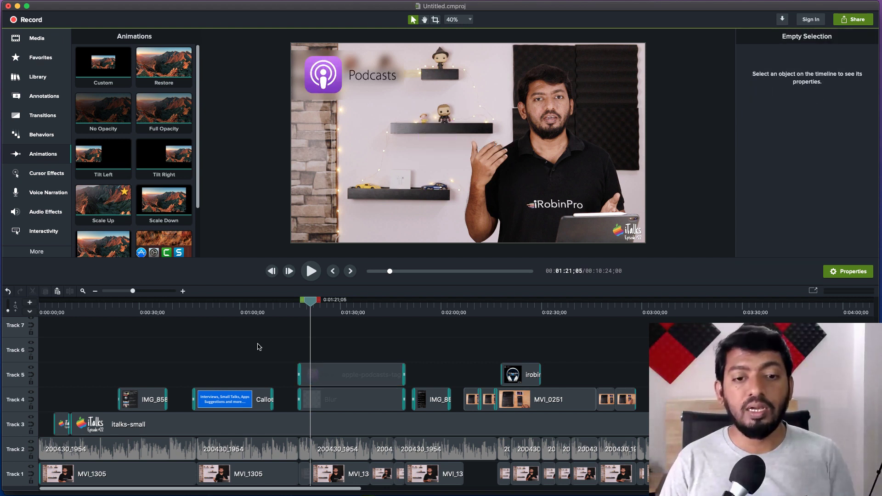
Switch the asset library from Default to Camtasia 2020
left_click(41, 59)
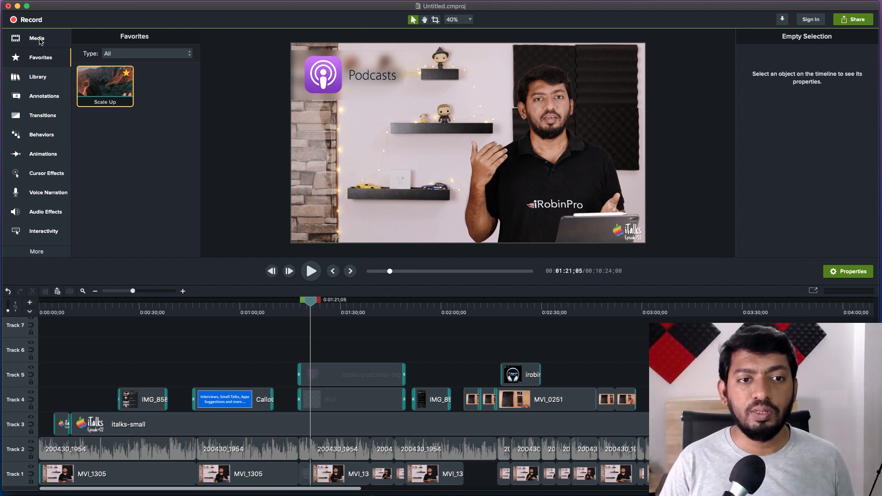
left_click(38, 77)
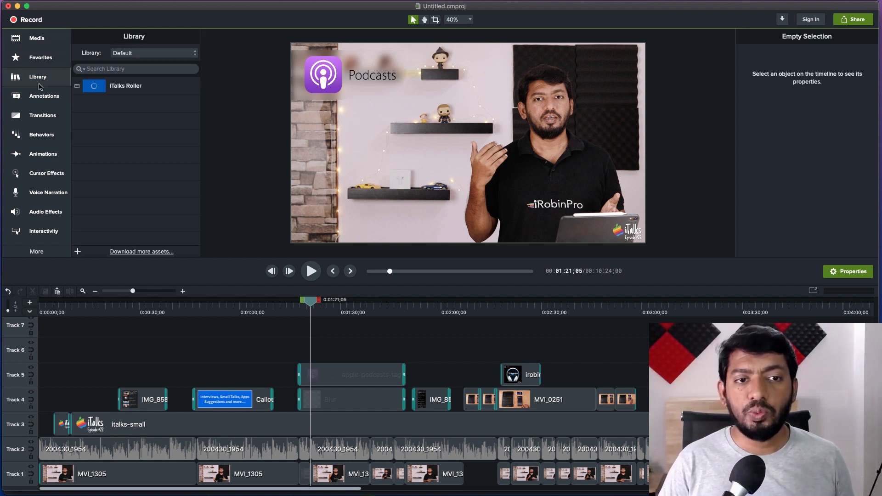
left_click(131, 52)
left_click(131, 33)
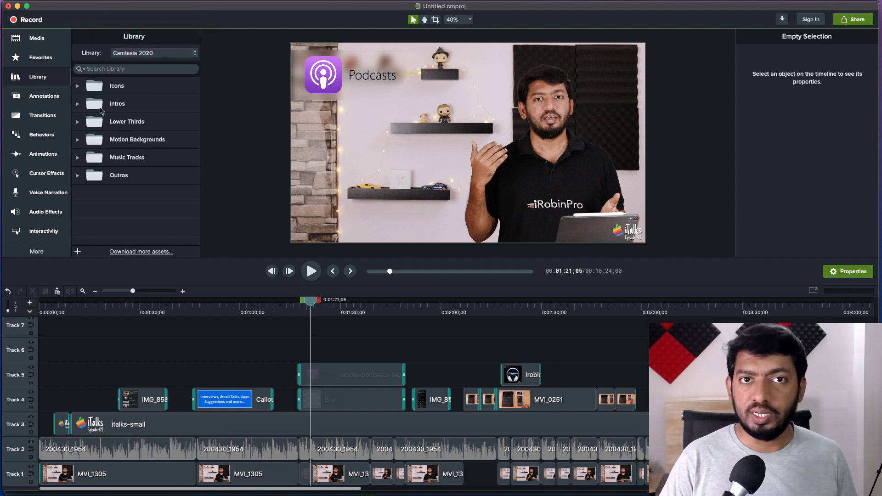
Add the linewipe intro from the library's Intros folder to the project at the playhead
left_click(77, 104)
scroll(136, 138, "down", 3)
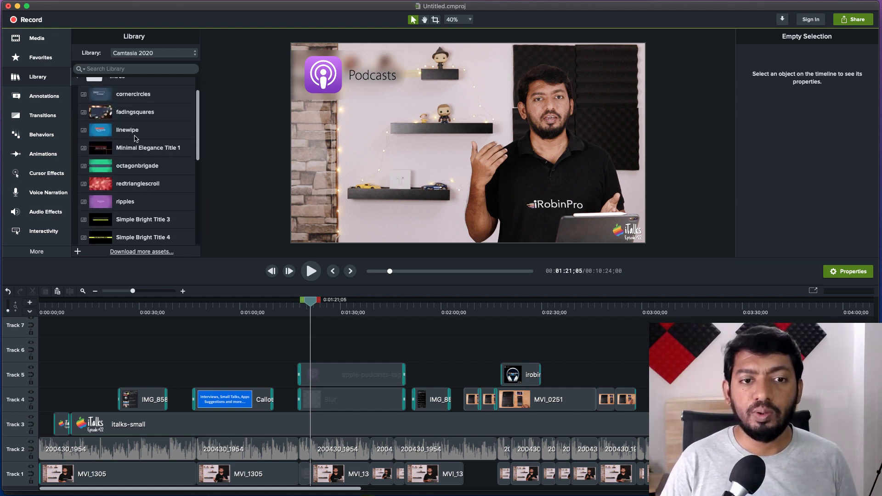
left_click_drag(135, 138, 468, 143)
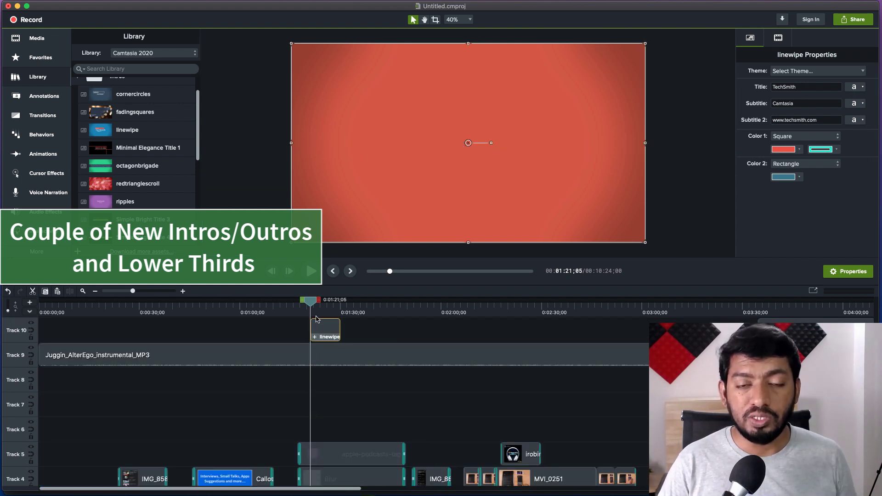
Play back the linewipe intro and delete it from Track 10
key("space")
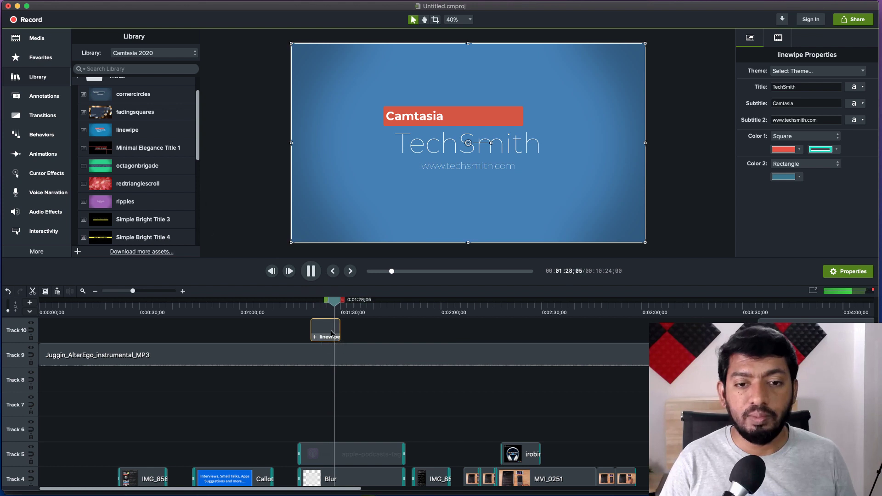
key("space")
key("Delete")
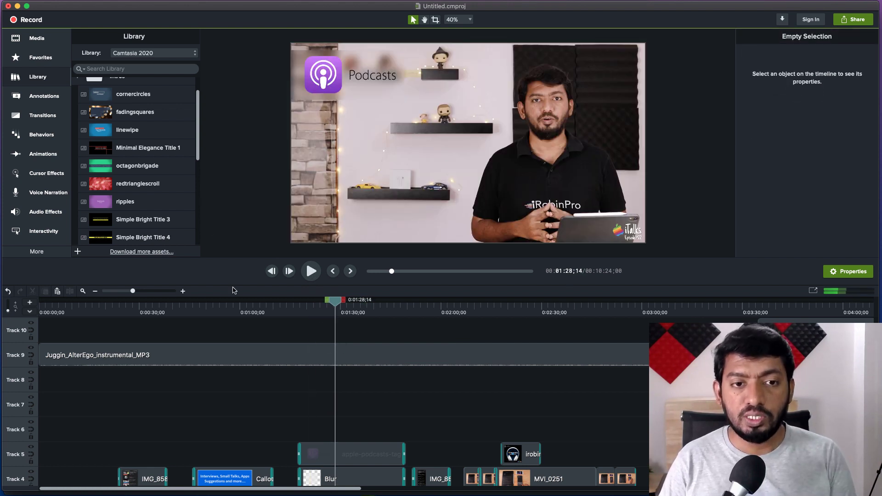
Add the basicthird-01 asset from the Lower Thirds folder at the playhead and play it back
scroll(128, 130, "down", 5)
left_click(136, 131)
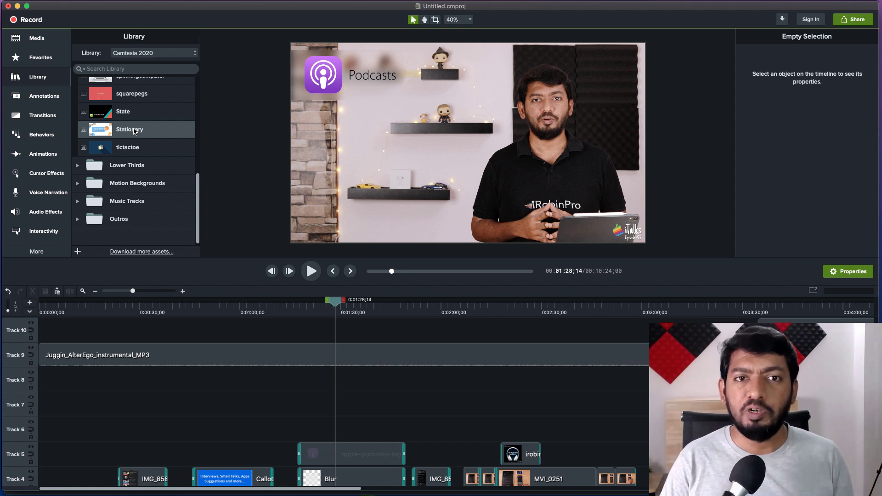
left_click(77, 167)
scroll(123, 175, "down", 5)
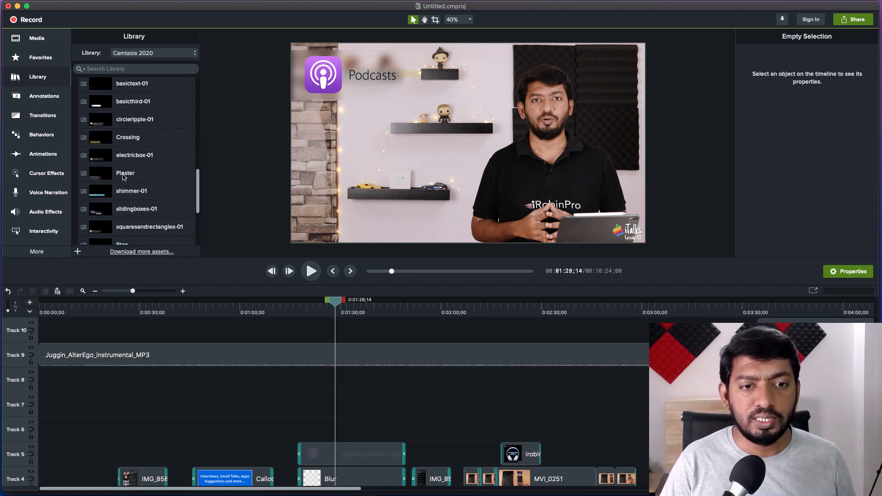
left_click_drag(118, 102, 477, 143)
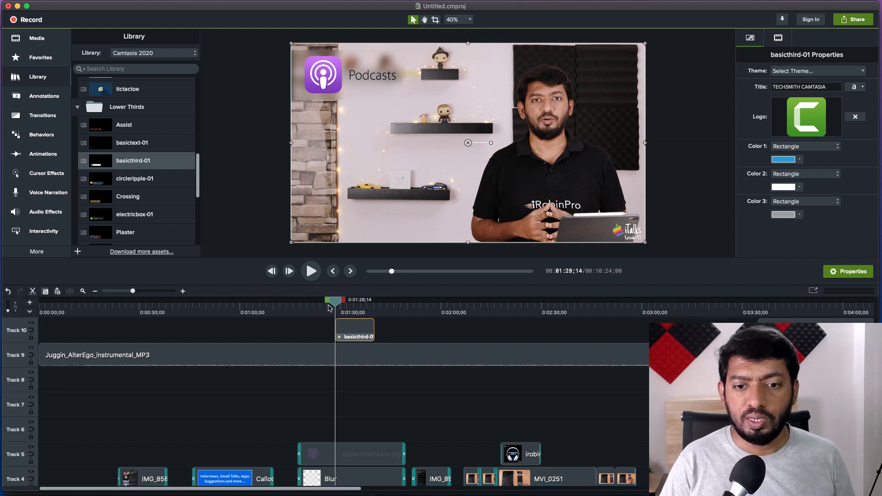
key("space")
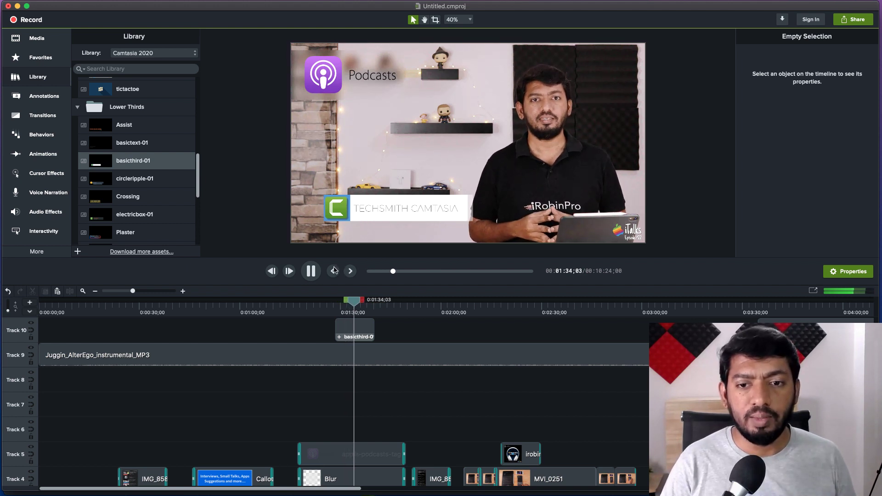
key("space")
Open the contents of the basicthird-01 group, shift its Track 2 logo clip slightly earlier, and return to the main timeline
double_click(377, 207)
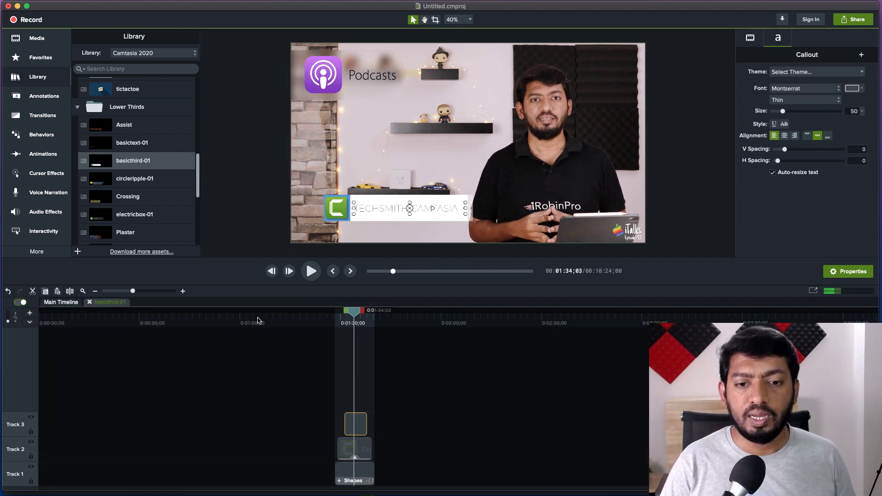
left_click_drag(356, 448, 354, 448)
left_click(356, 425)
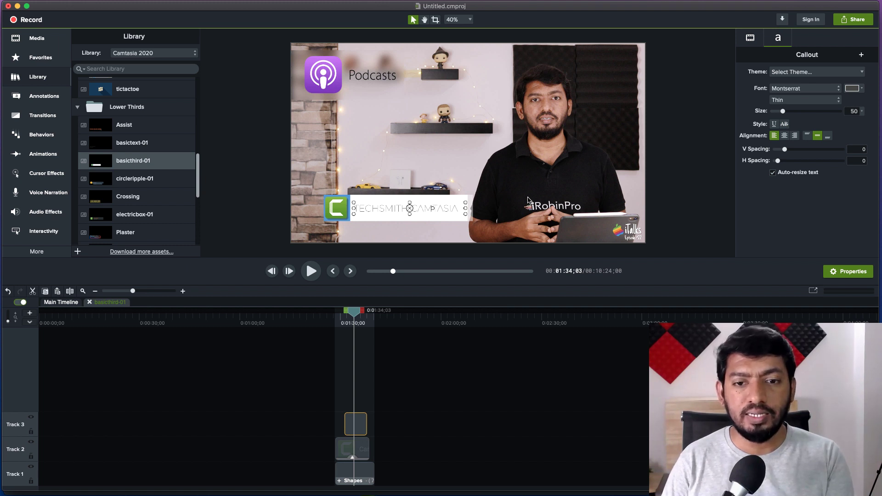
left_click(76, 303)
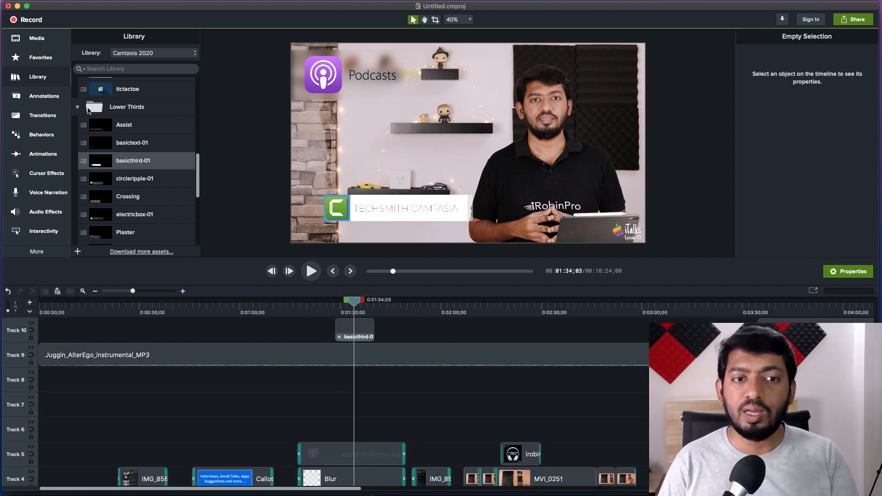
Collapse the Lower Thirds folder and examine the assets in the Music Tracks folder
left_click(77, 108)
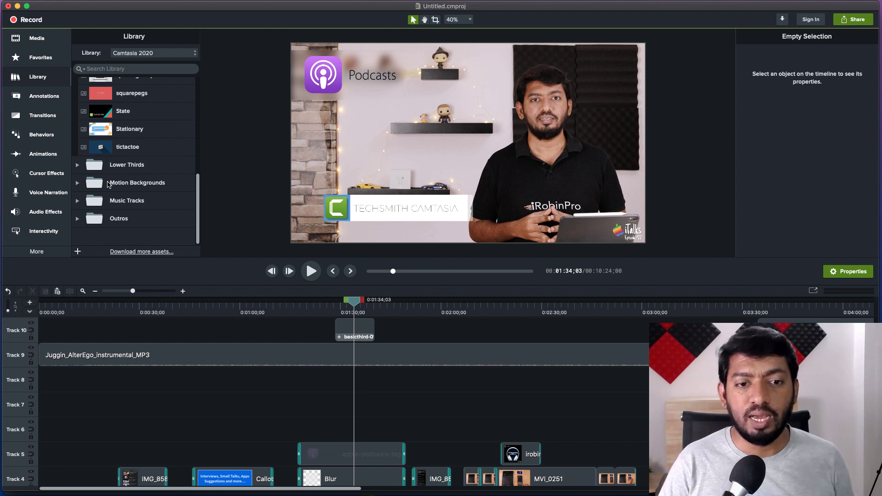
left_click(78, 202)
scroll(138, 207, "down", 5)
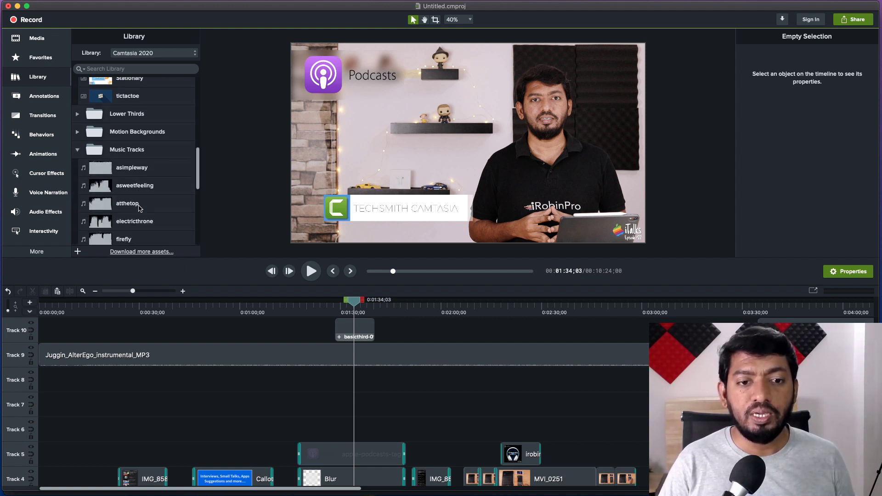
scroll(140, 209, "down", 5)
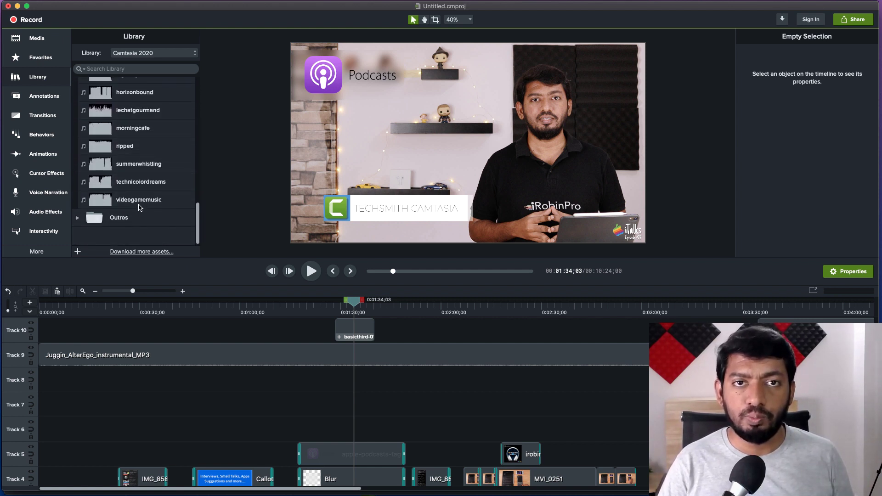
Collapse the Music Tracks and Intros folders, view the assets in the Outros folder, and collapse it
scroll(139, 208, "up", 7)
scroll(139, 207, "up", 2)
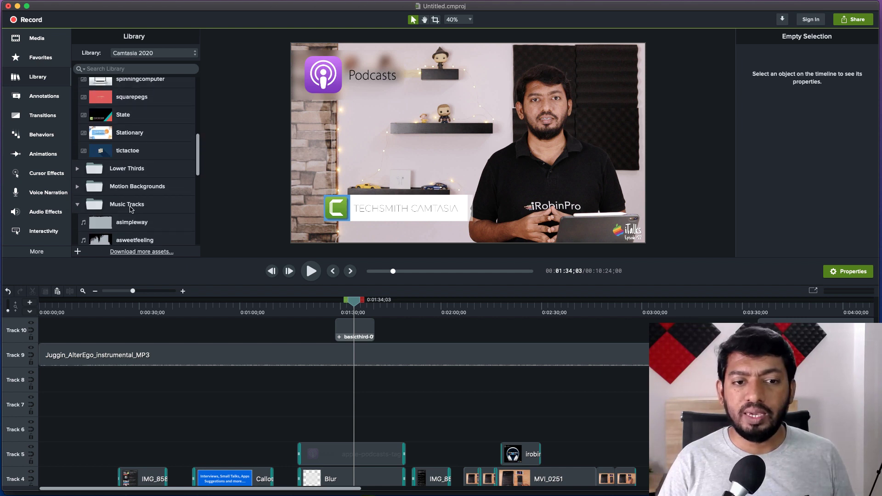
left_click(78, 204)
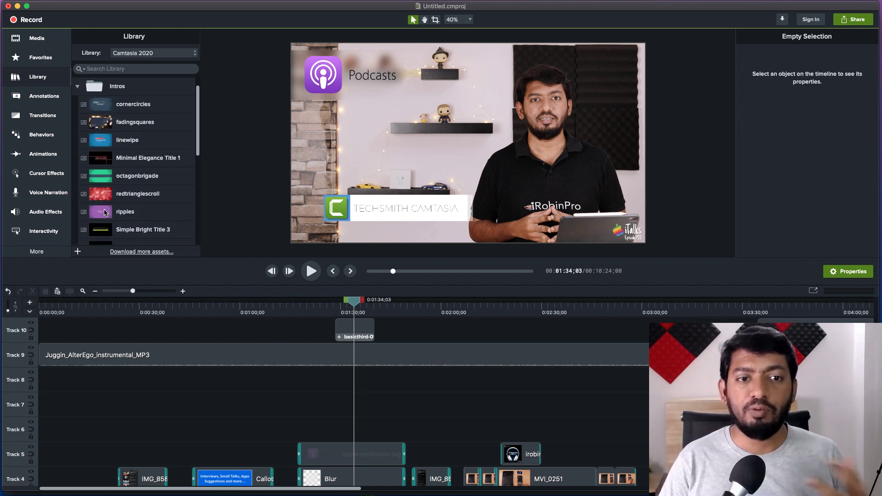
scroll(86, 121, "up", 1)
left_click(78, 104)
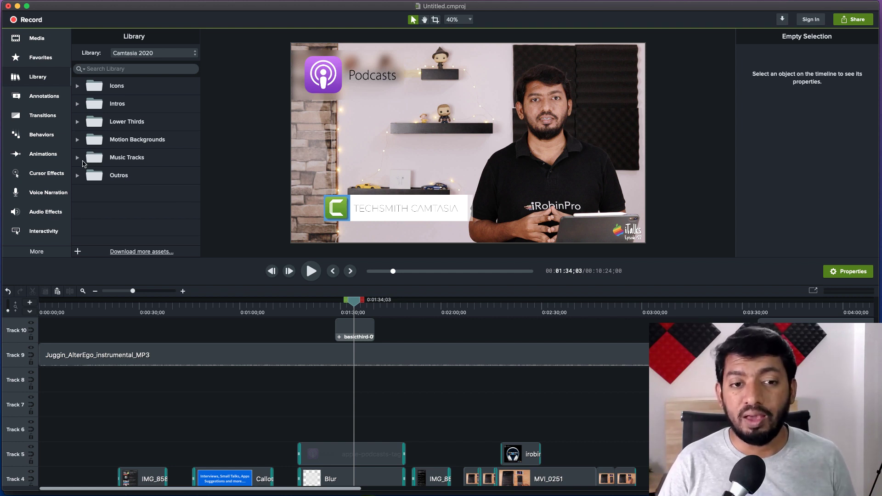
left_click(78, 176)
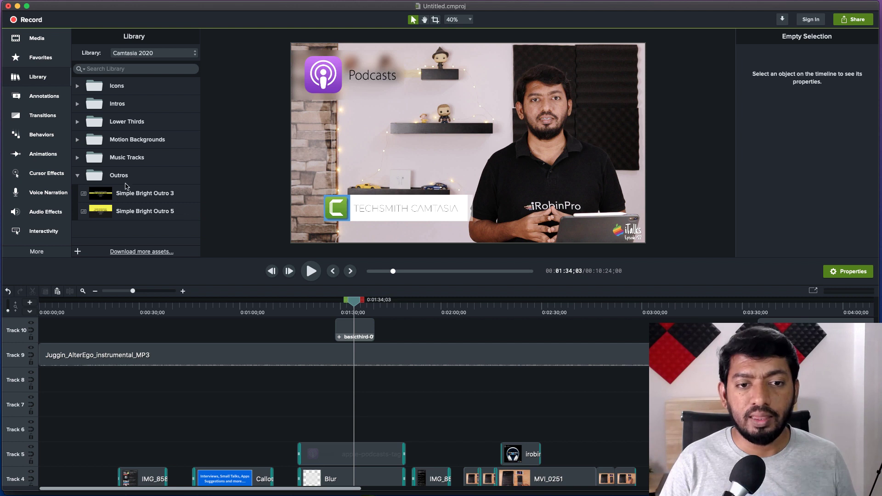
left_click(77, 176)
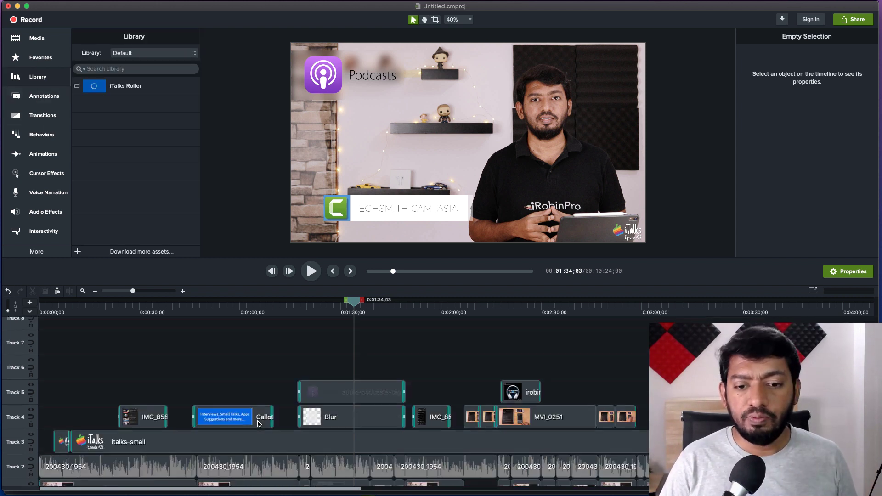
Play back the timeline from around 0:03:30, where a short clip on Track 4 leads into the article footage
scroll(268, 419, "down", 1)
scroll(269, 419, "right", 10)
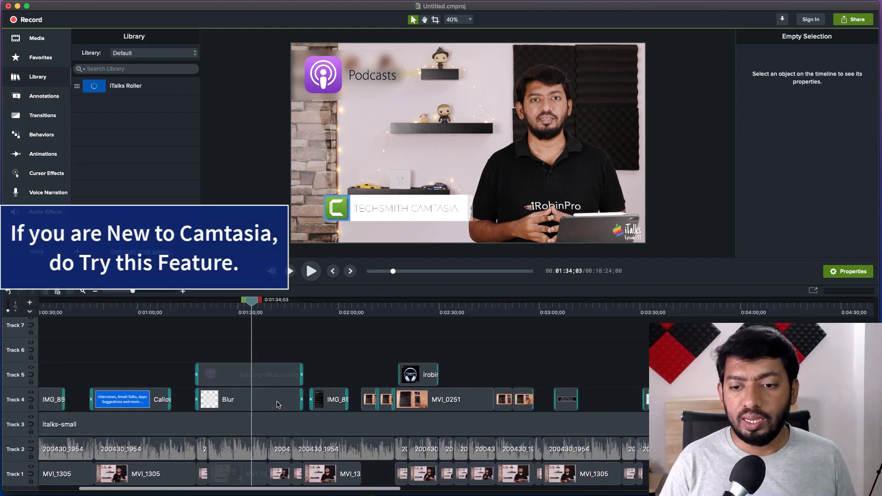
left_click(450, 304)
key("space")
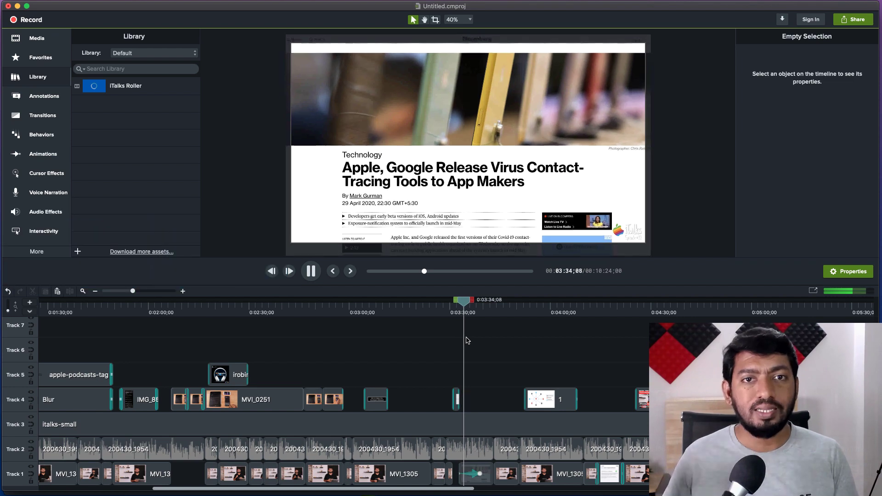
left_click(452, 380)
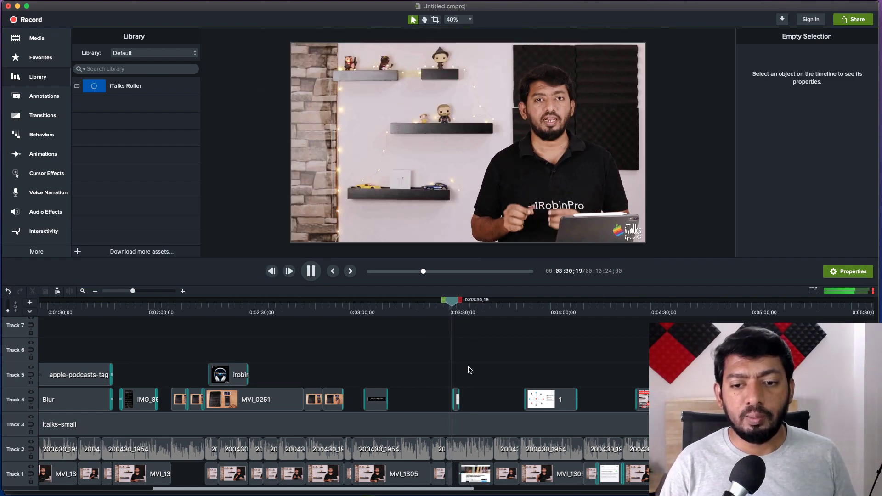
Select the short T#5 Blue BG with Circle Green clip on Track 4 and view the commands available for it
left_click(457, 402)
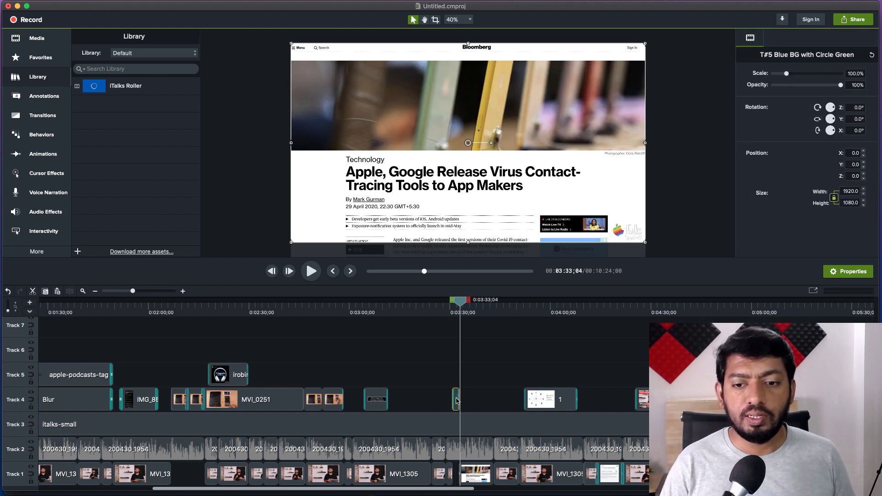
right_click(457, 402)
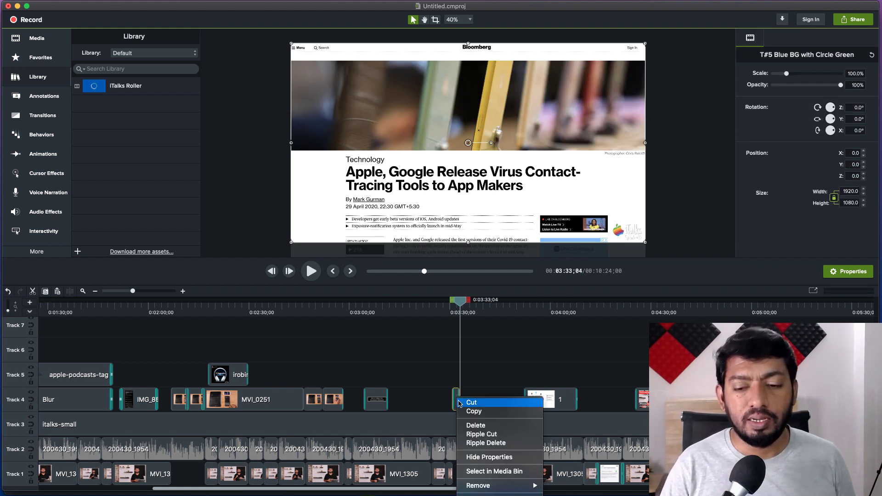
left_click(395, 350)
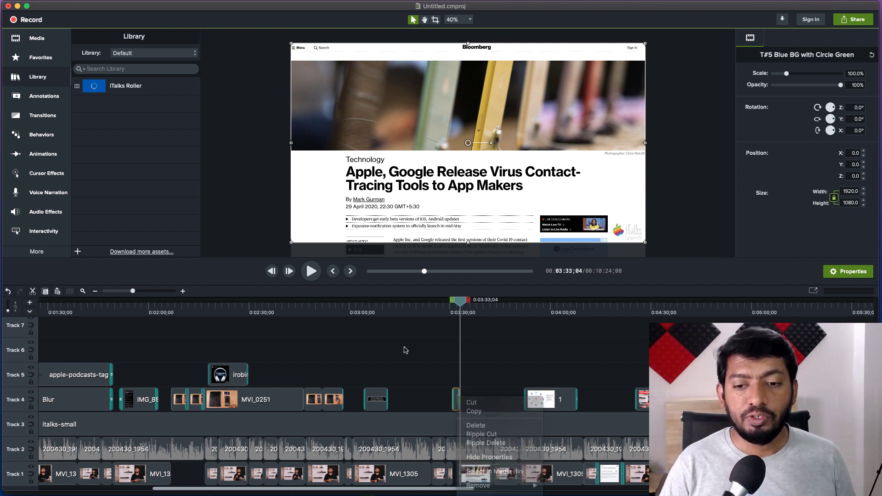
right_click(456, 401)
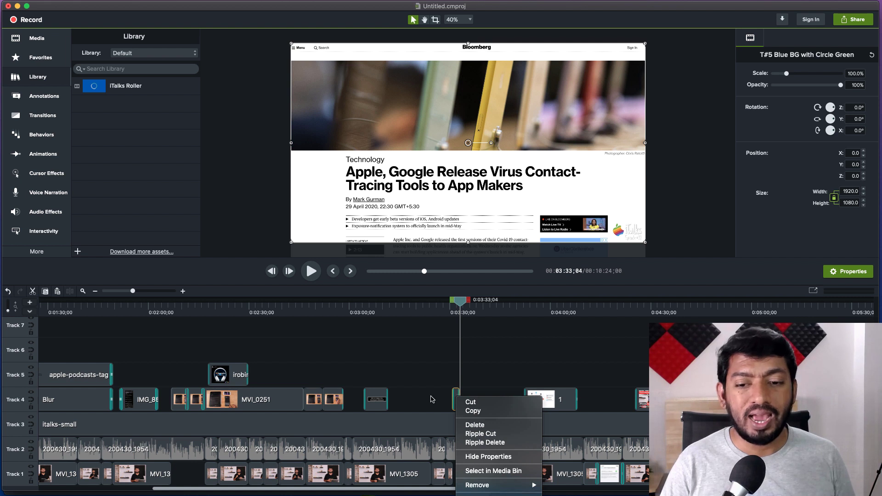
left_click(402, 370)
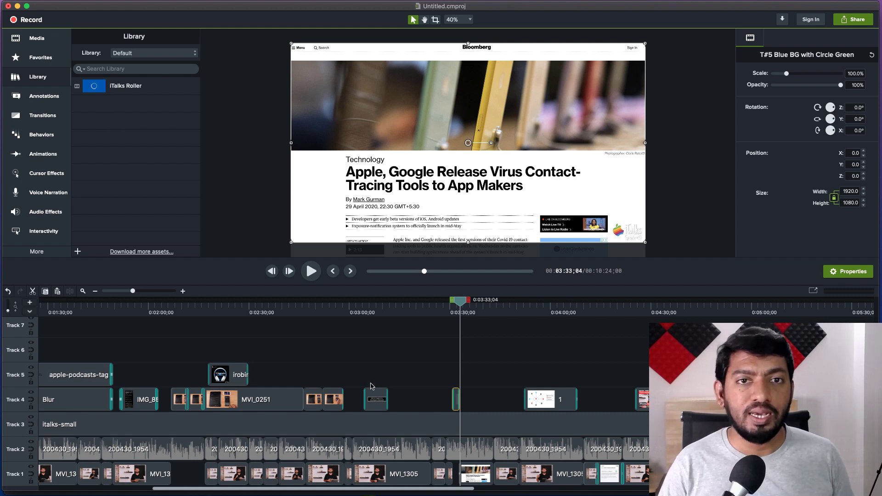
scroll(368, 386, "right", 15)
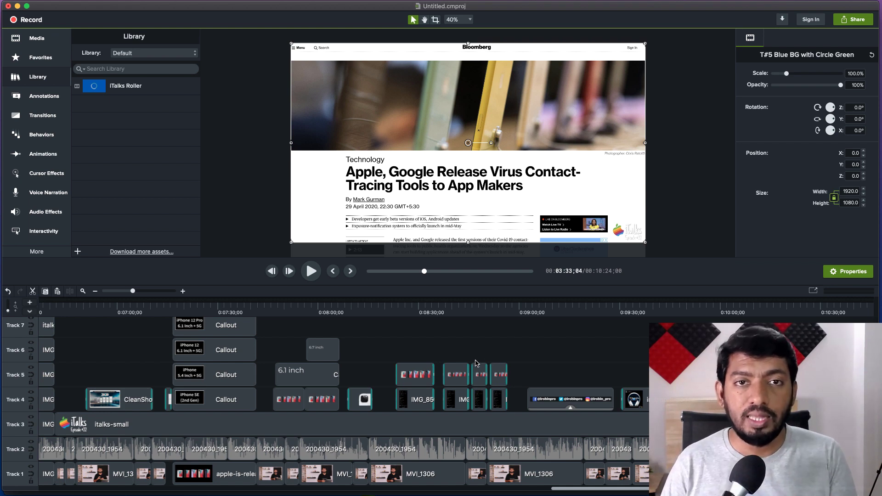
scroll(481, 357, "left", 15)
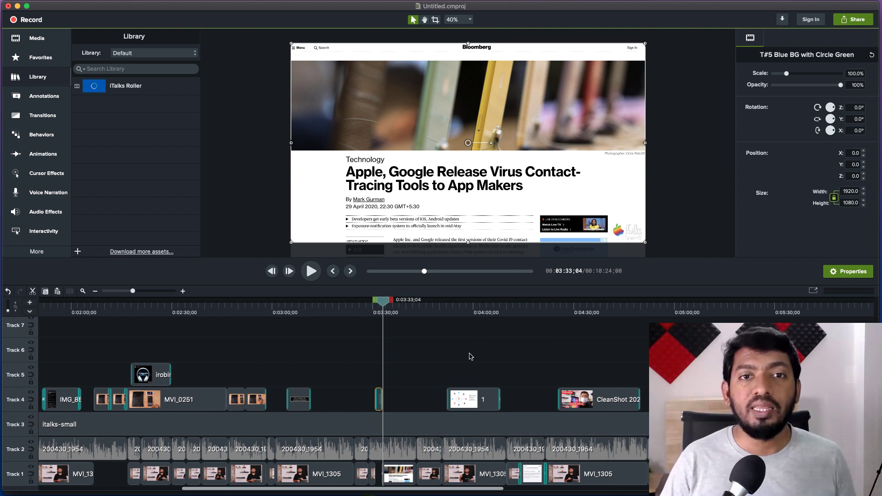
scroll(474, 358, "right", 15)
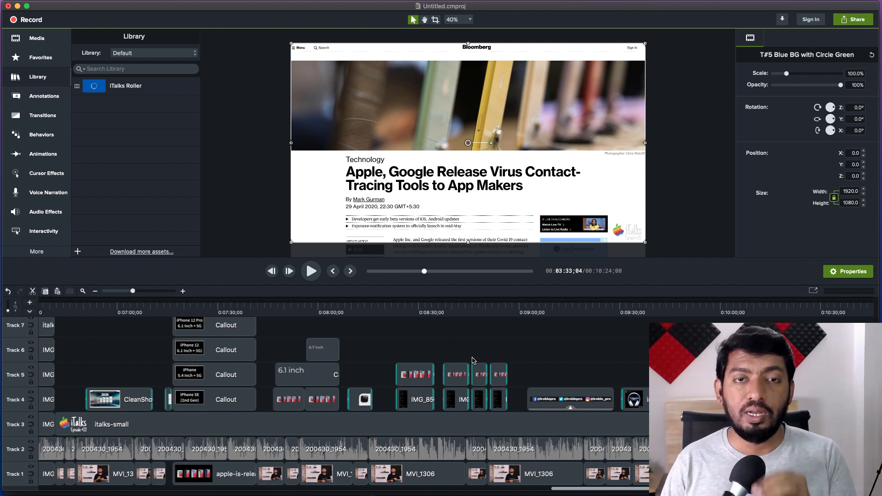
Deselect the clip and view the list of Camtasia and user libraries, keeping the Default library
mouse_move(100, 84)
left_mouse_down()
mouse_move(123, 108)
mouse_move(528, 373)
mouse_move(109, 100)
left_mouse_up()
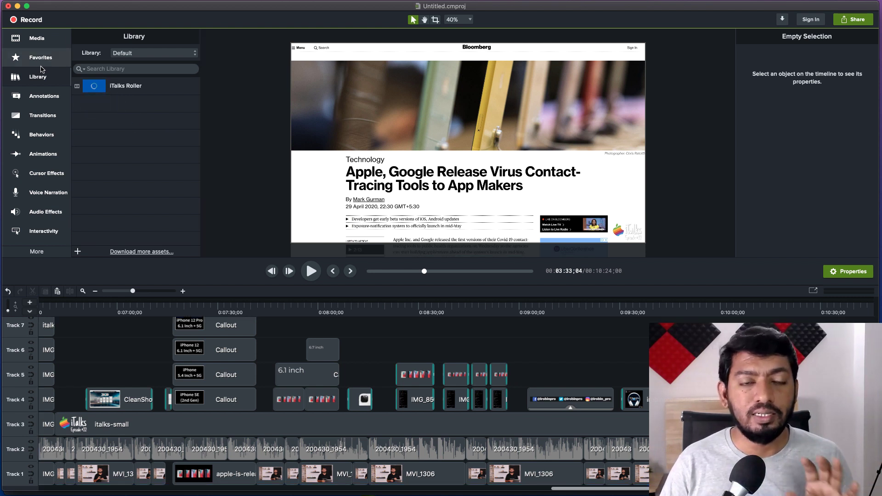
left_click(137, 54)
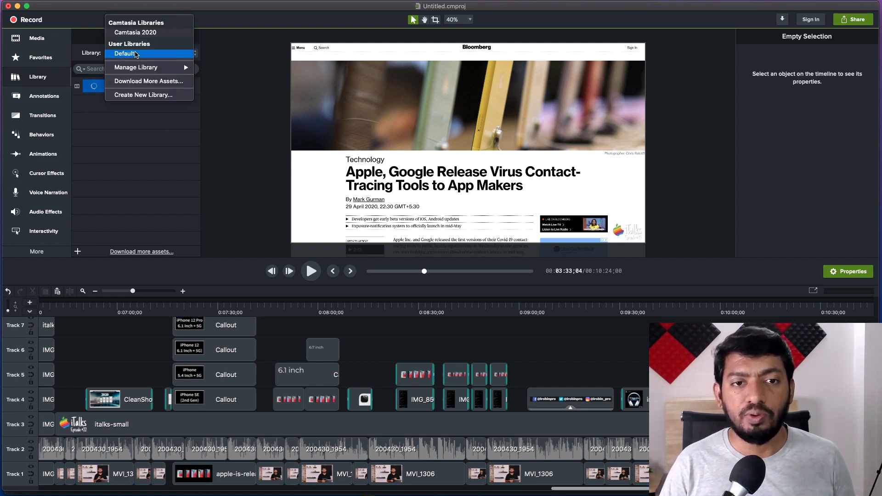
left_click(145, 152)
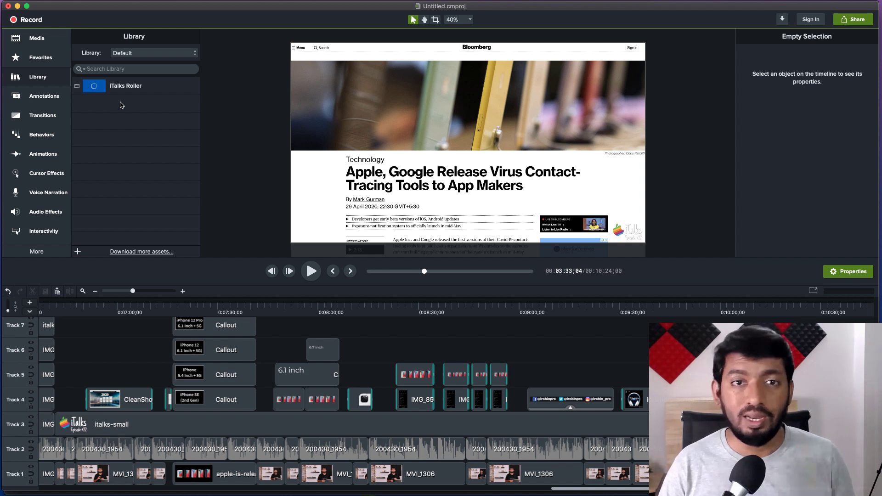
Open the callout annotations and set their style filter to All
left_click(41, 96)
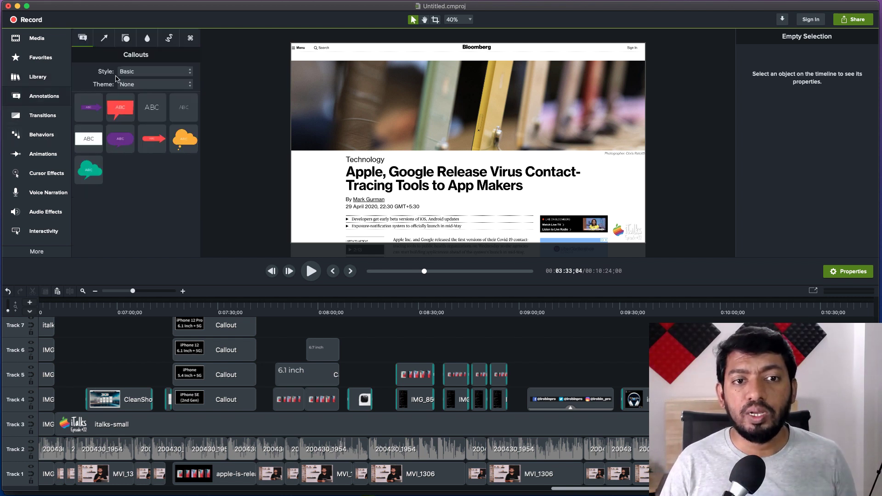
left_click(134, 72)
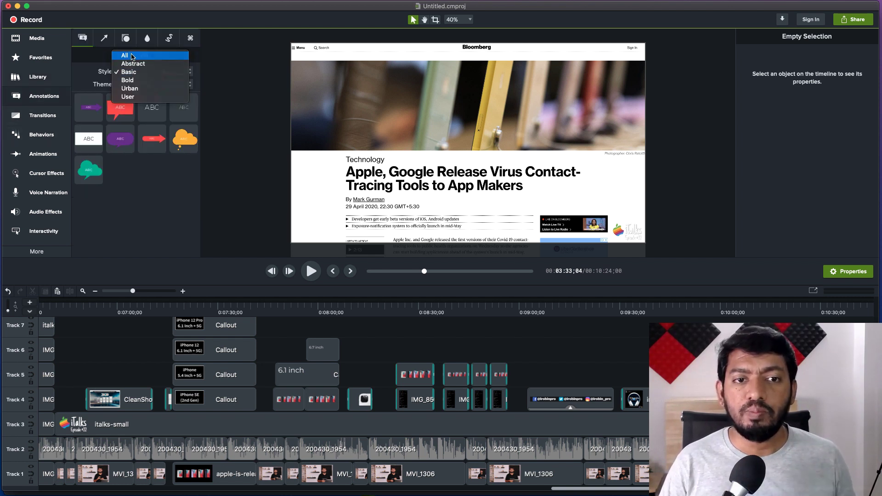
left_click(131, 55)
scroll(148, 170, "down", 5)
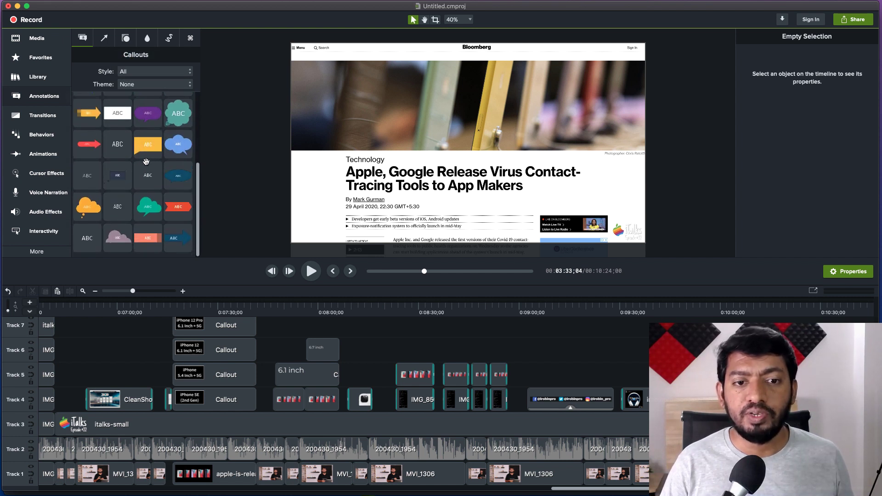
Add the yellow speech bubble callout at the playhead and delete it from the canvas
double_click(148, 147)
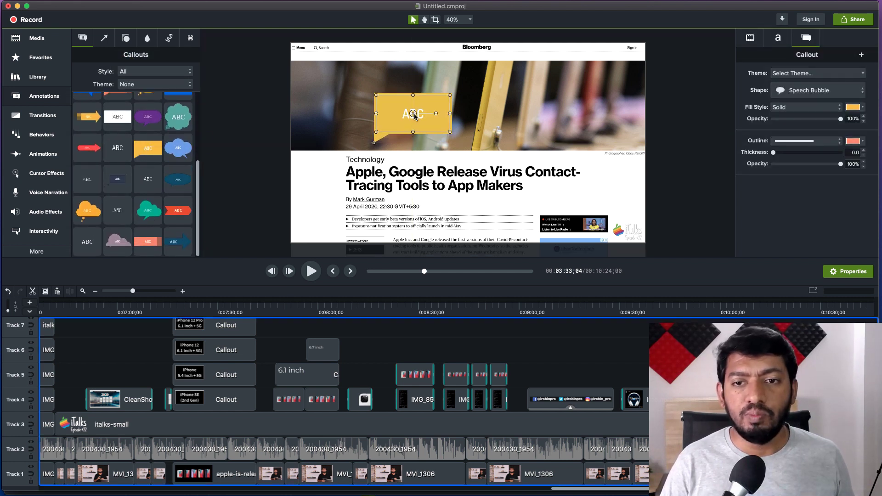
left_click_drag(178, 217, 356, 176)
key("Delete")
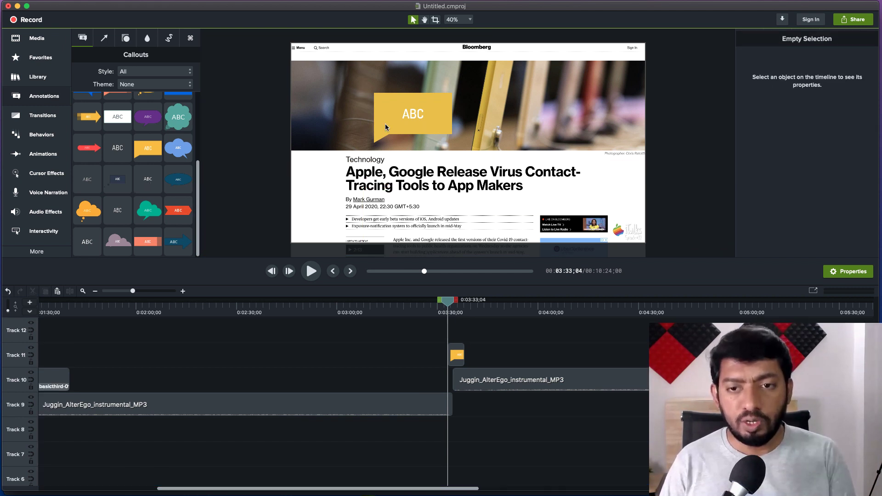
left_click(385, 124)
key("Delete")
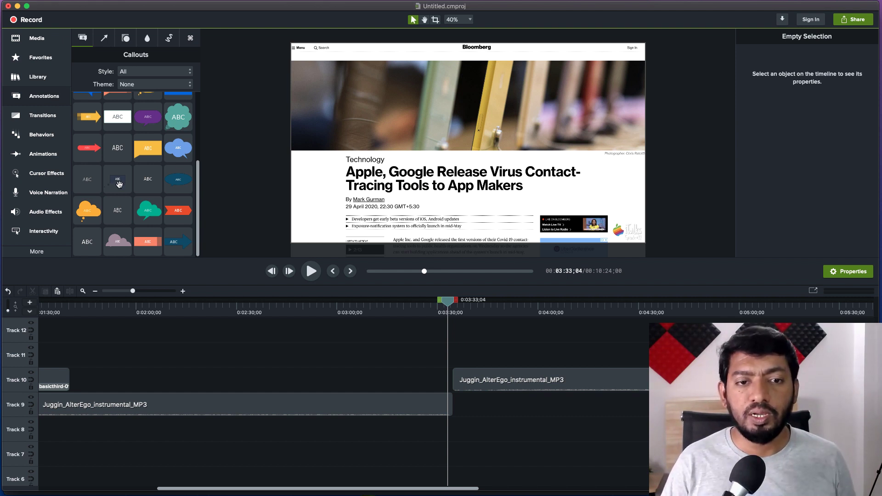
Browse the Arrows & Lines, Shapes, Blur & Highlight, Sketch Motion and Keystroke Callout annotations
scroll(132, 173, "up", 5)
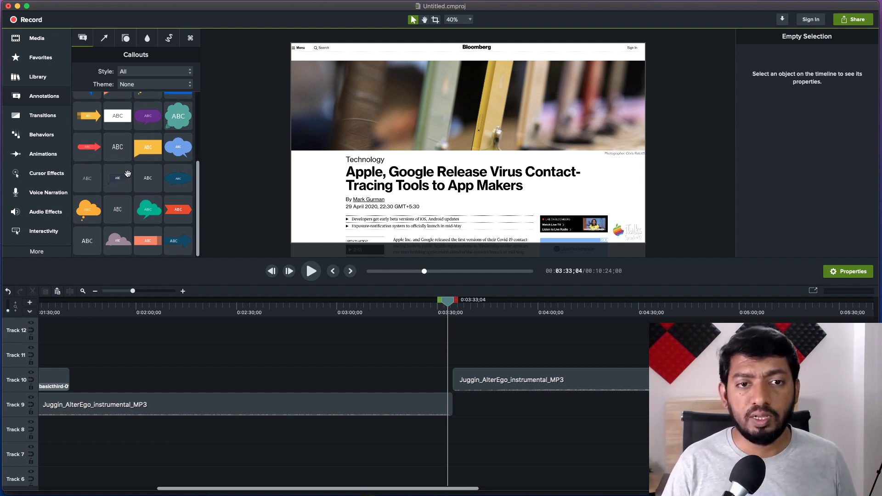
left_click(103, 39)
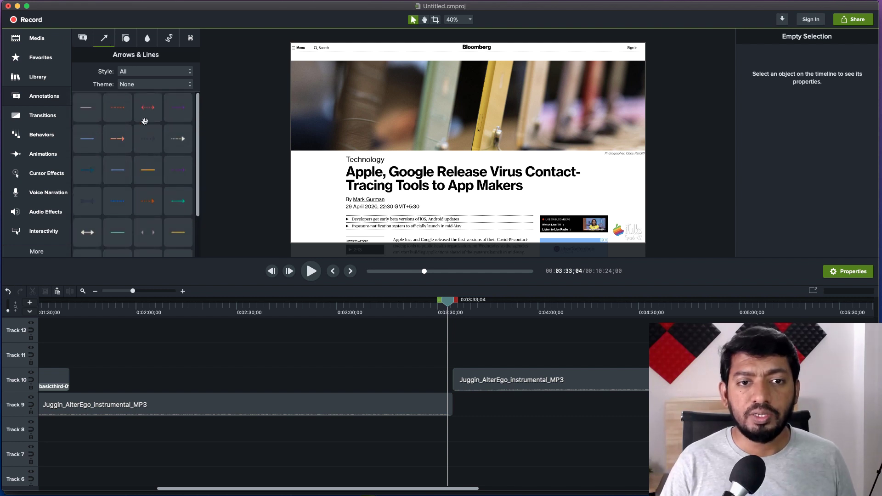
scroll(146, 138, "up", 2)
left_click(126, 39)
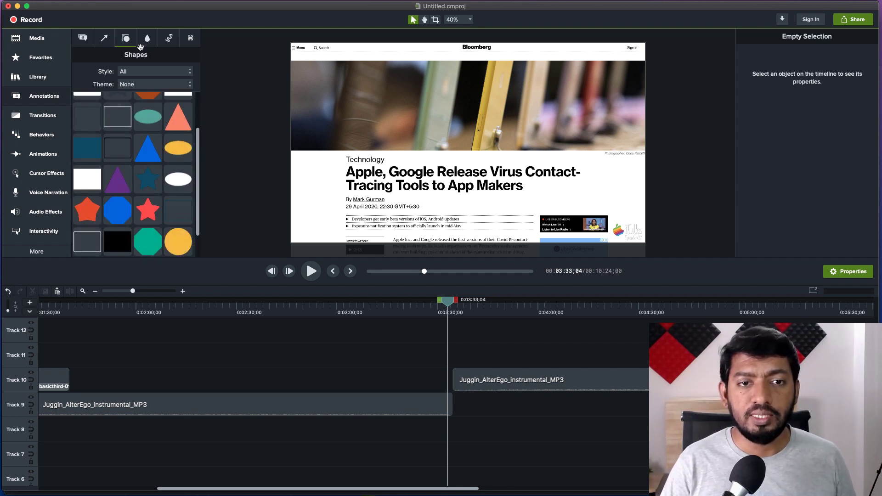
left_click(147, 39)
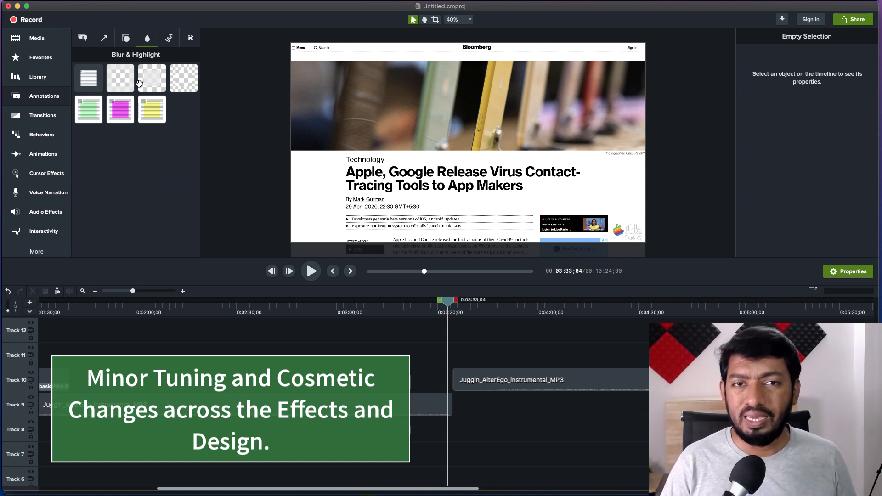
left_click(170, 39)
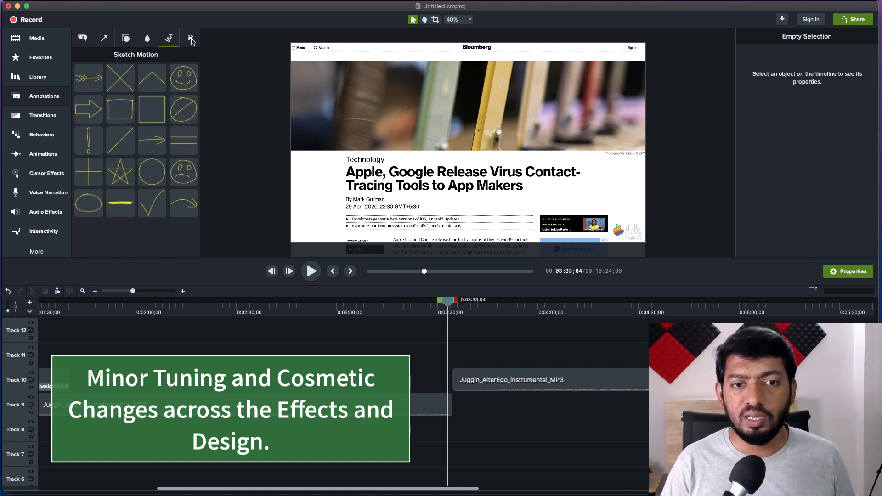
left_click(190, 40)
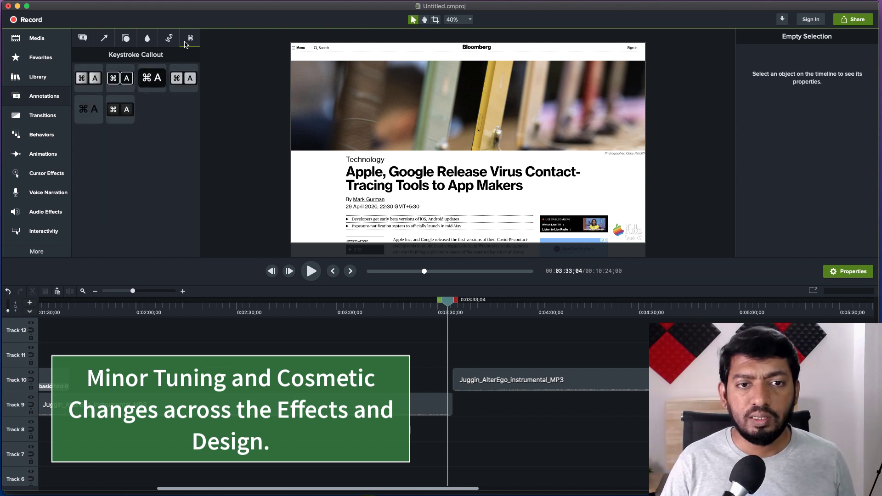
left_click(169, 39)
left_click(190, 40)
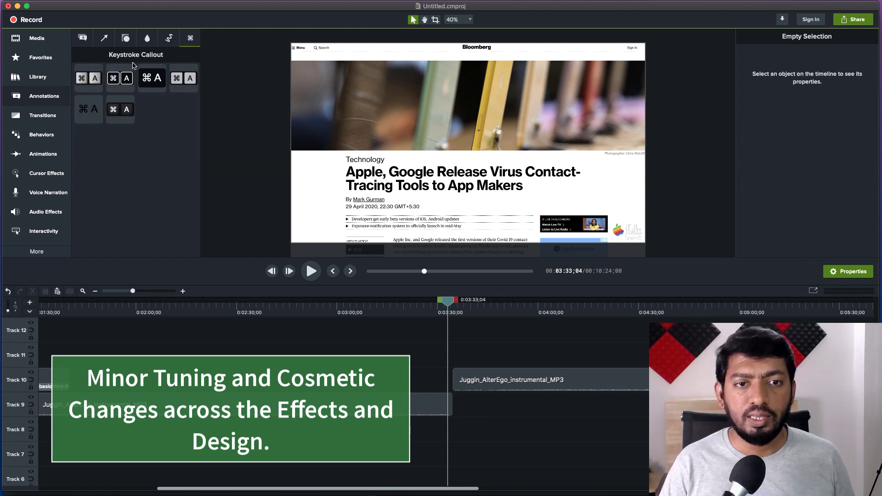
Browse the available transitions of all types, such as Circle Stretch, Dissolve, Fade and Glow
left_click(41, 115)
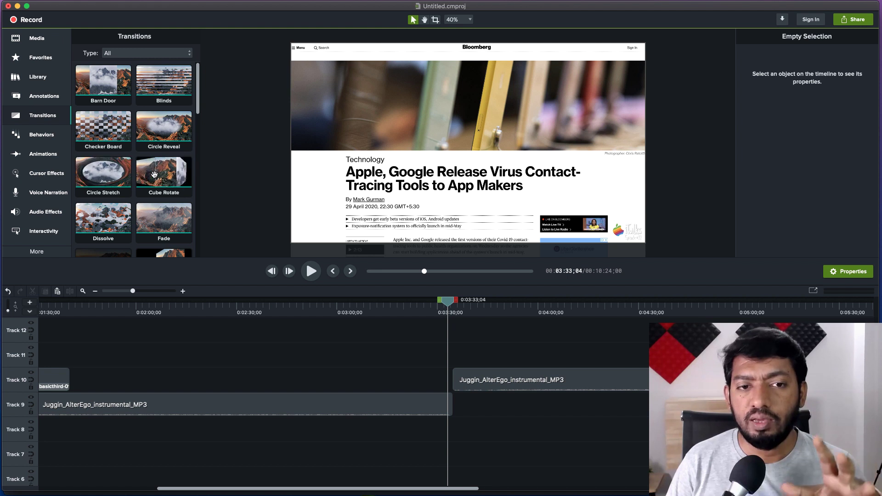
scroll(173, 179, "down", 3)
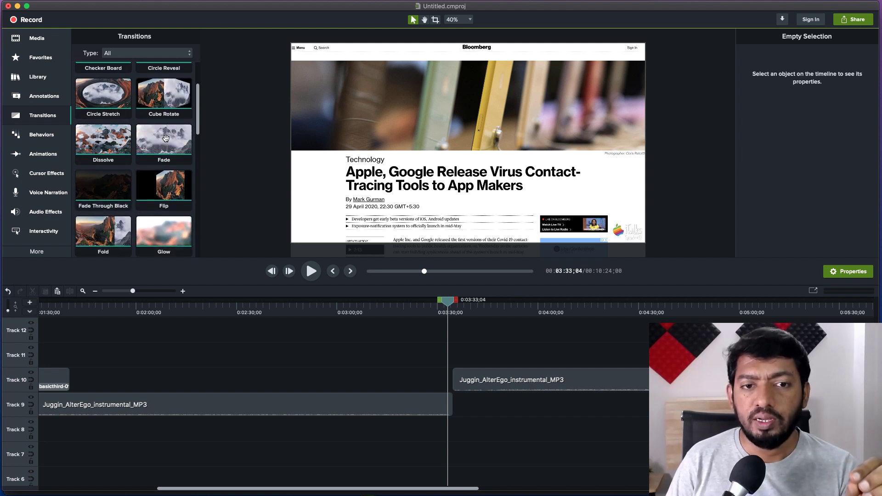
scroll(147, 157, "down", 2)
scroll(133, 147, "up", 2)
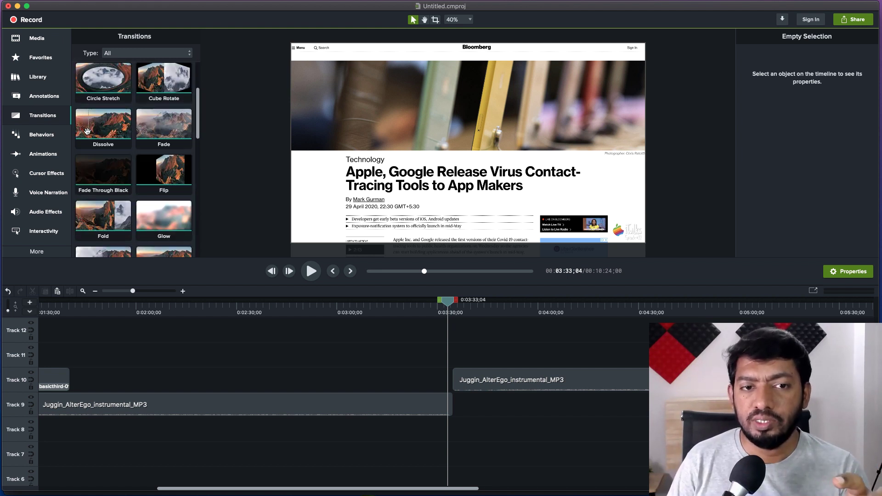
Apply the Random Dissolve transition at the cut between the MVI_1305 clips on Track 1 and set its duration to 0:00:00;16
scroll(152, 119, "down", 5)
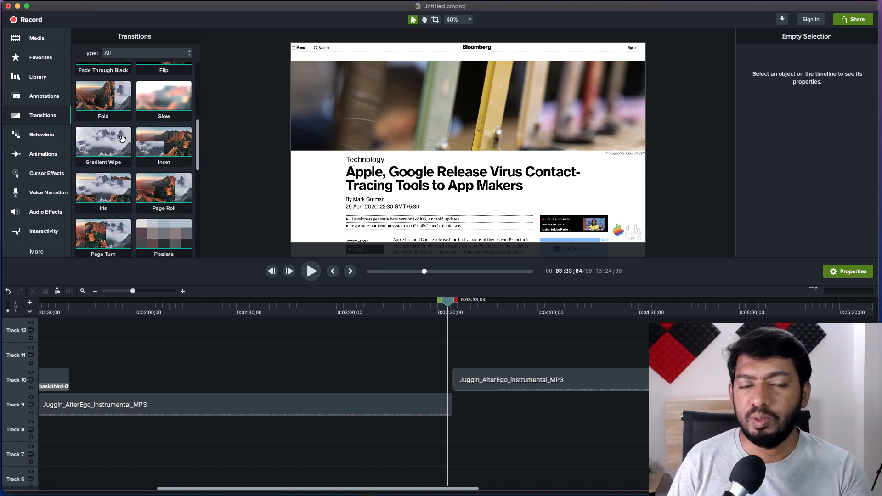
scroll(142, 137, "down", 7)
scroll(145, 149, "down", 5)
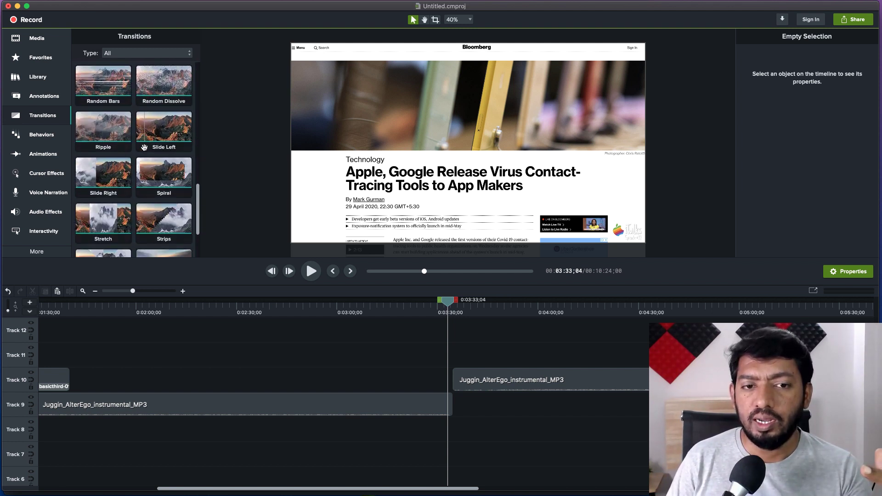
scroll(161, 183, "up", 6)
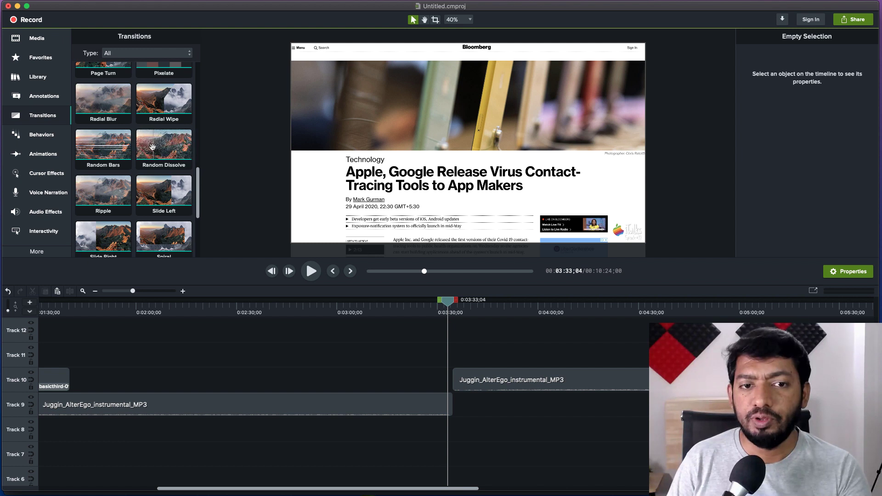
left_click(155, 137)
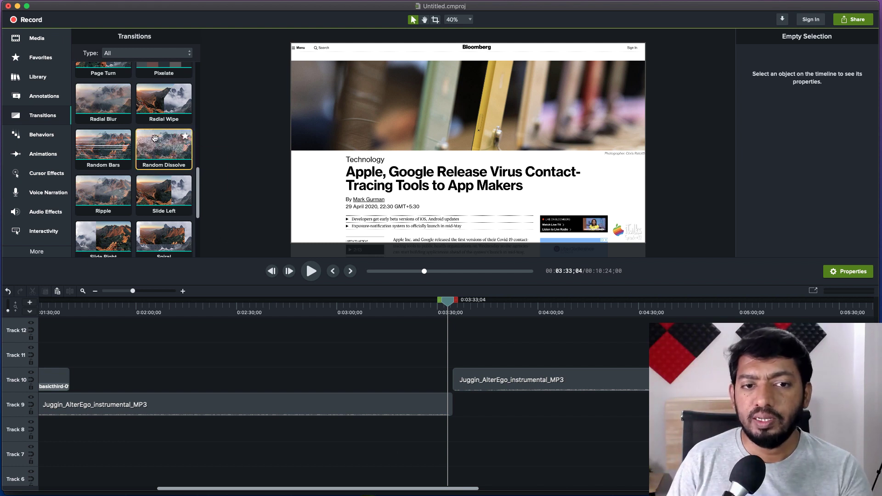
left_click_drag(155, 137, 468, 381)
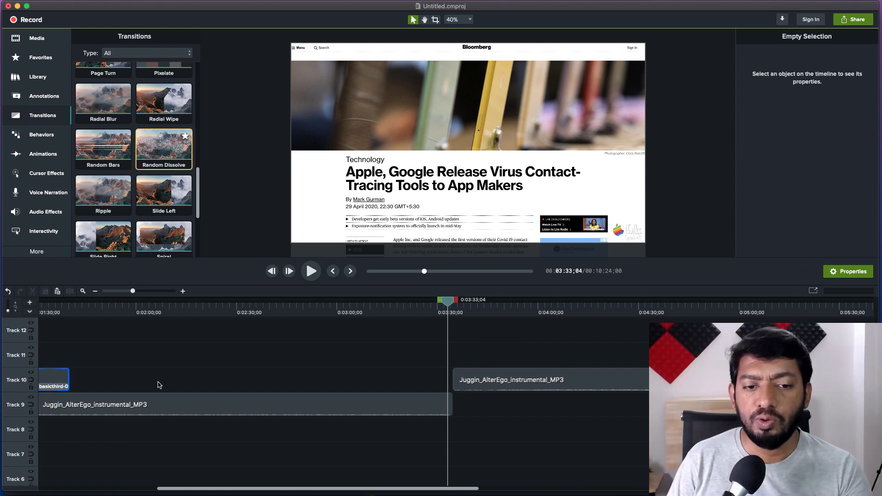
left_click(252, 456)
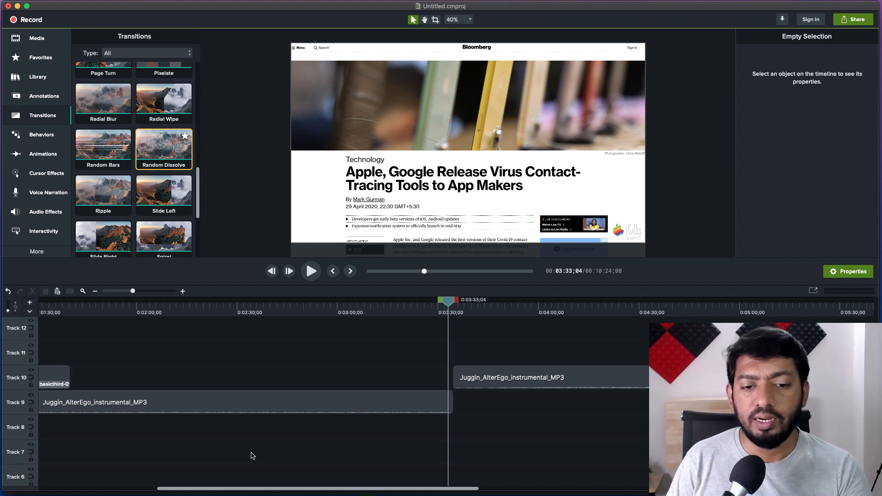
scroll(252, 456, "down", 5)
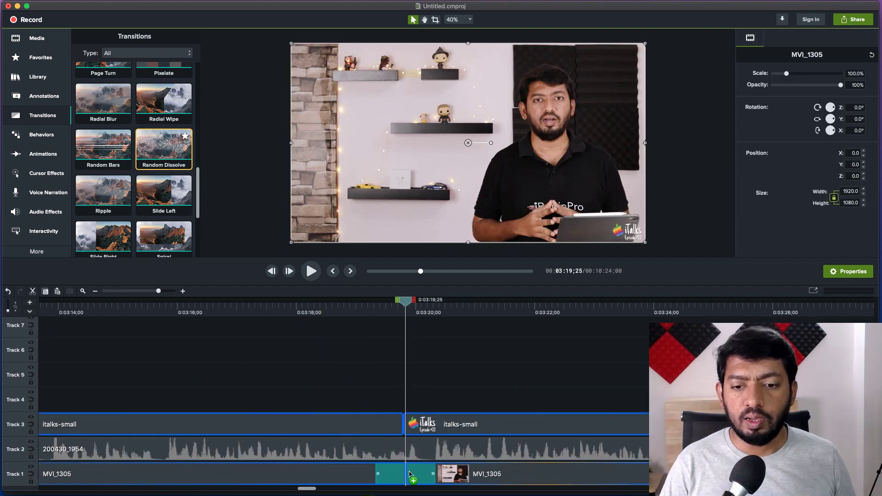
left_click_drag(414, 476, 420, 476)
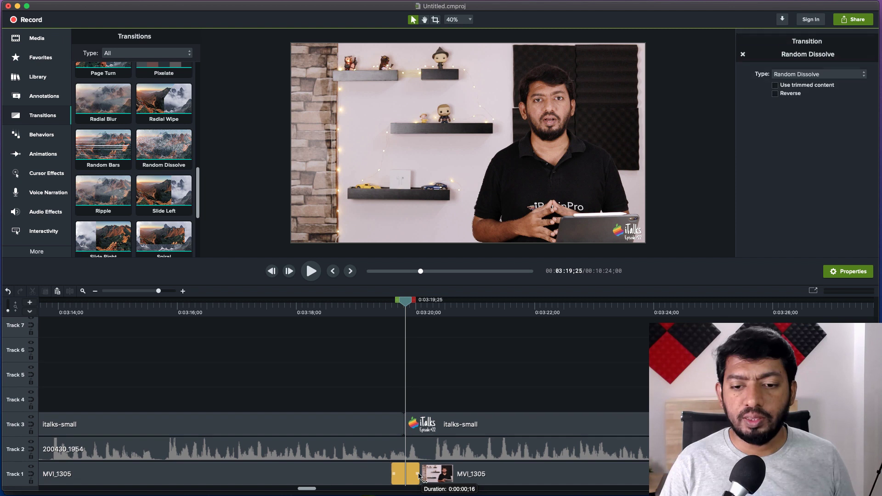
Replace the transition between the MVI_1305 clips on Track 1 with Slide Left and play back the cut
left_click_drag(164, 193, 398, 467)
key("space")
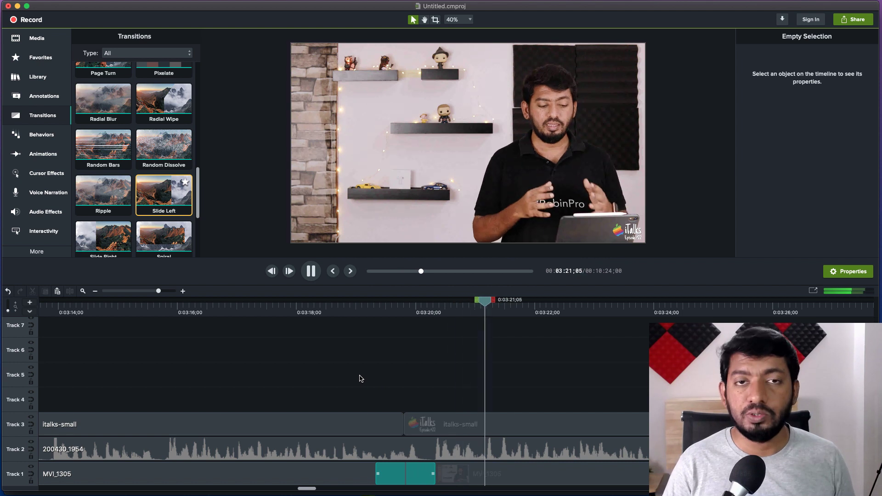
key("space")
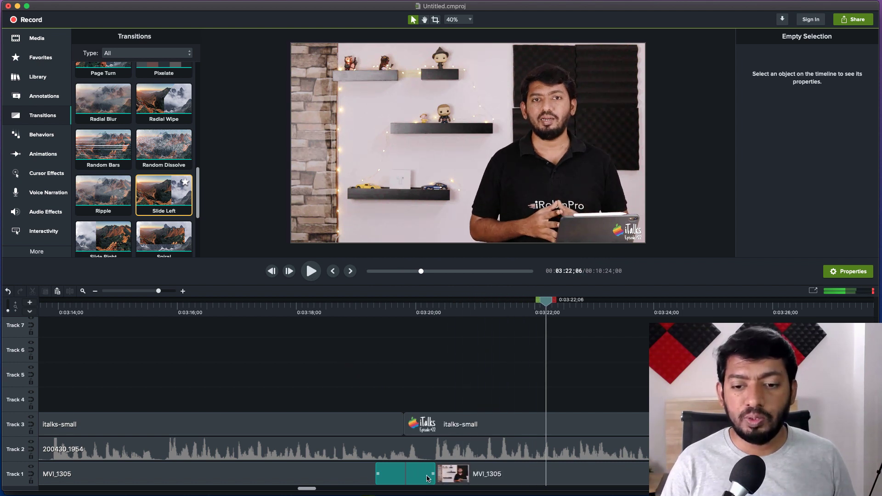
Delete the Slide Left transition between the MVI_1305 clips on Track 1
left_click(426, 478)
key("Delete")
left_click(376, 474)
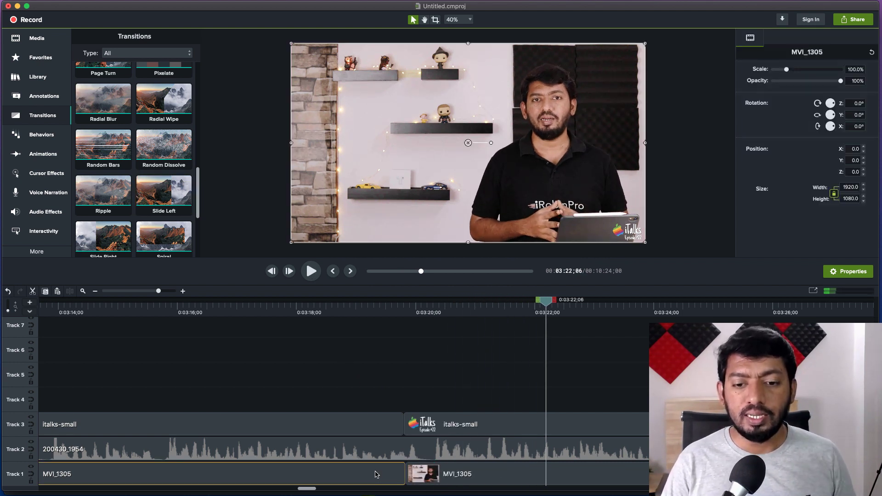
Trim about 3 seconds off the end of the earlier MVI_1305 clip on Track 1, leaving a gap before the next clip
left_click(252, 382)
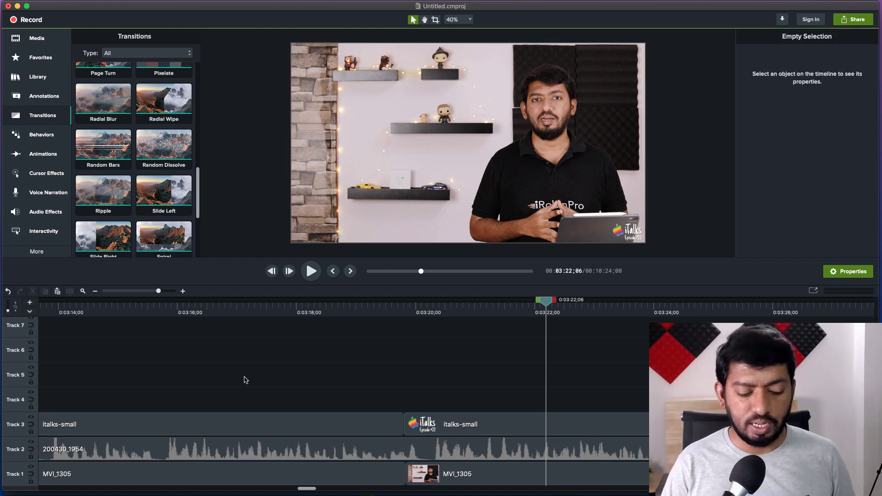
left_click(334, 470)
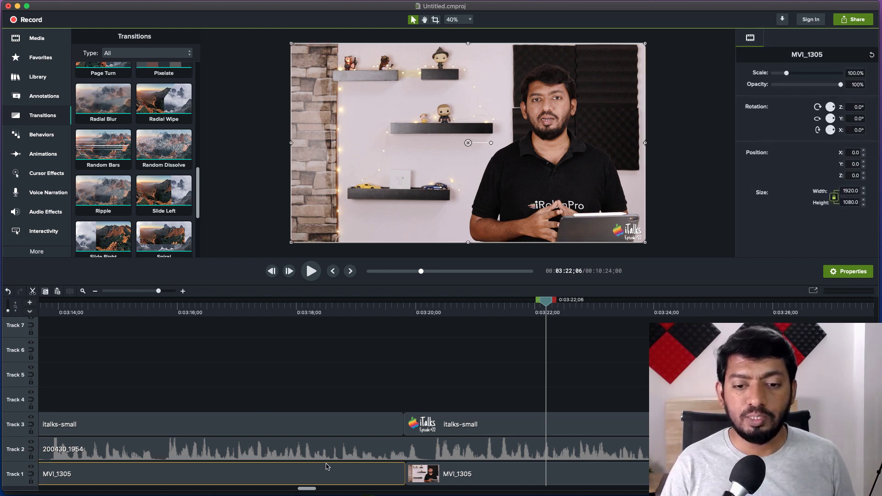
left_click(216, 381)
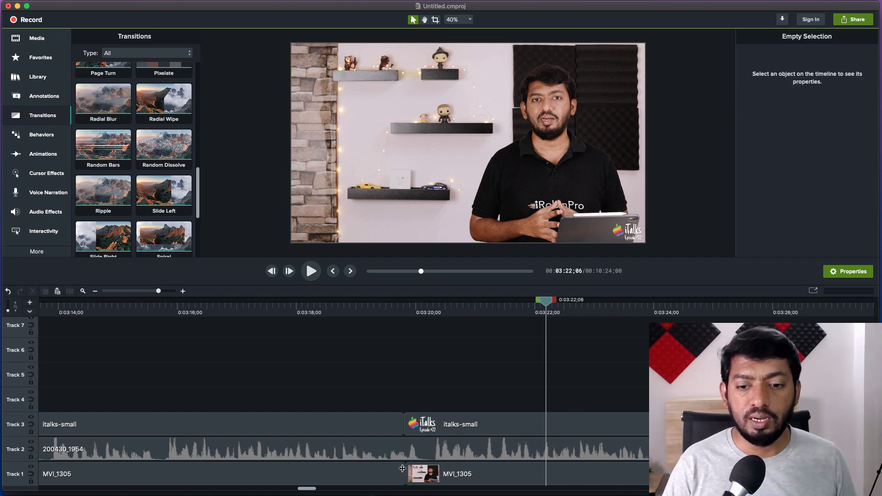
left_click_drag(404, 473, 247, 474)
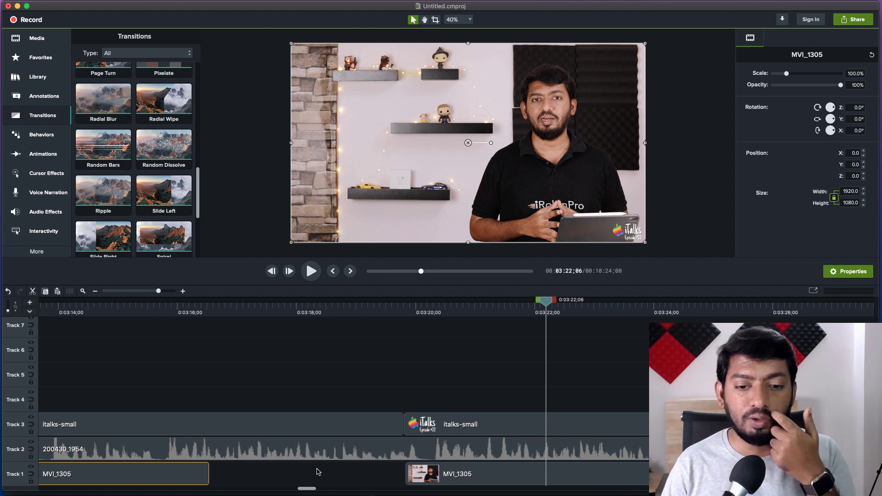
left_click(248, 384)
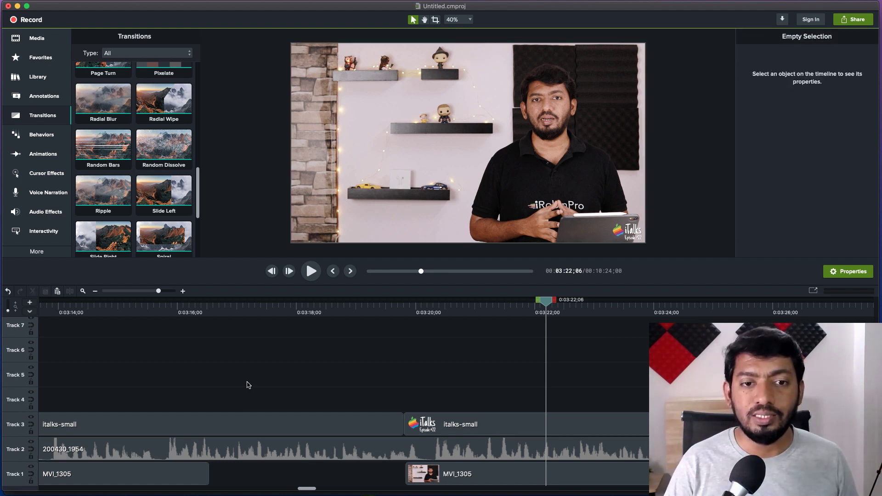
Browse the available behaviors and animations, plus the cursor effects and voice narration tools
left_click(42, 135)
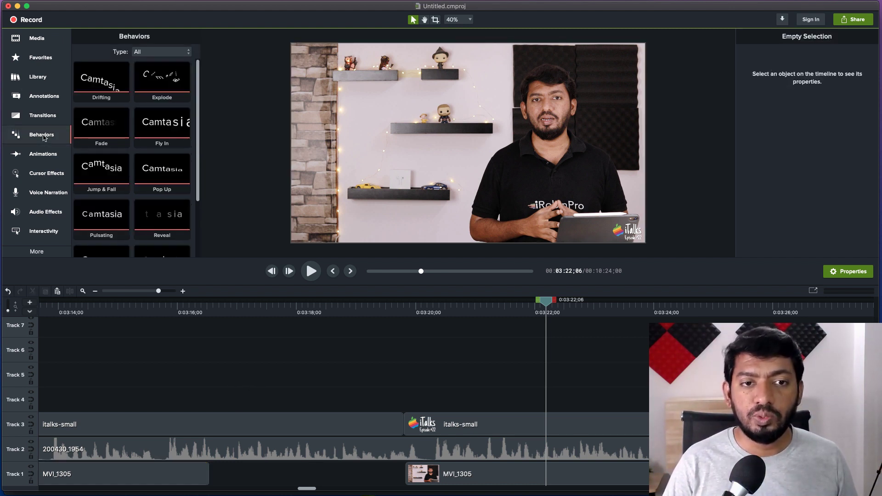
scroll(165, 155, "down", 5)
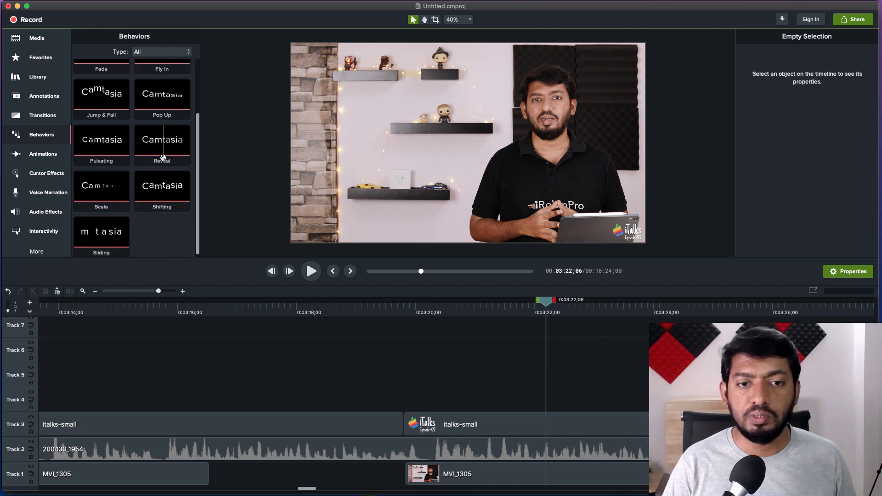
left_click(33, 155)
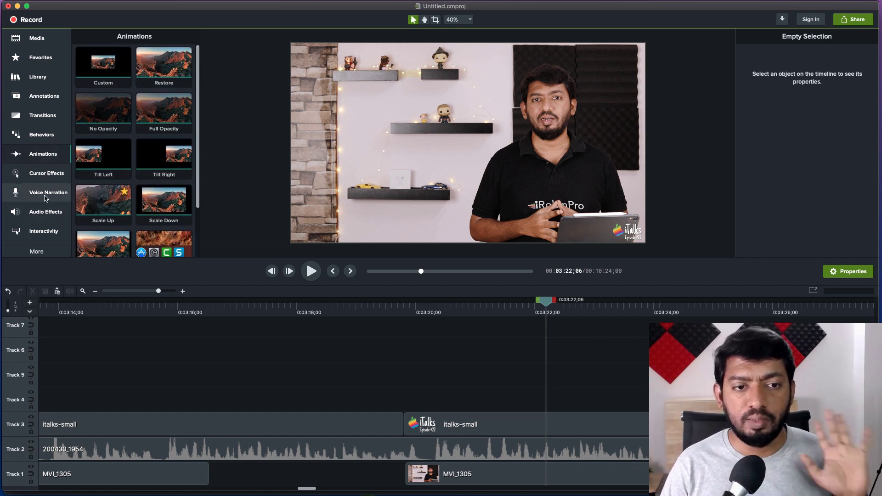
left_click(44, 174)
left_click(44, 212)
left_click(44, 195)
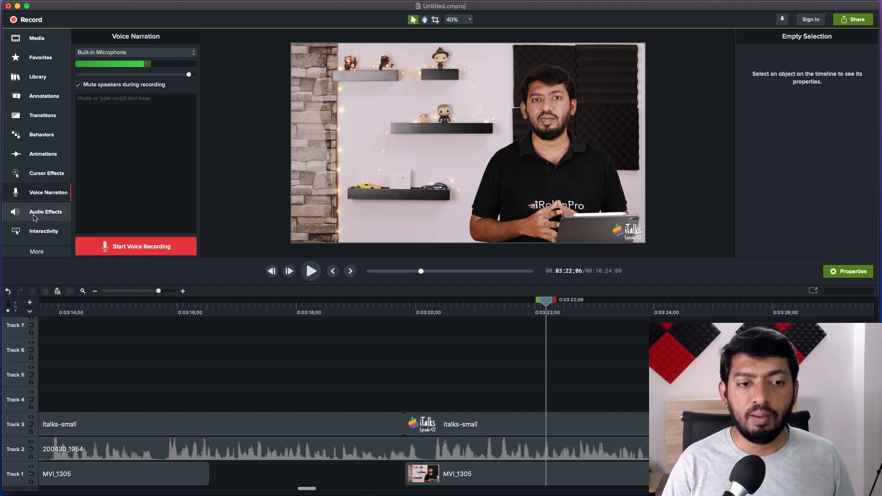
Apply the Noise Removal audio effect to the 200430_1954 clip on Track 2
left_click(59, 205)
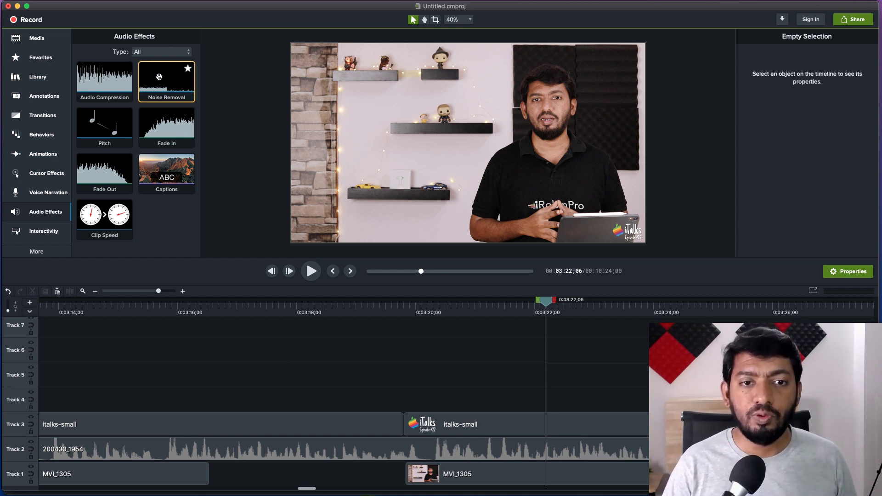
left_click_drag(164, 81, 450, 452)
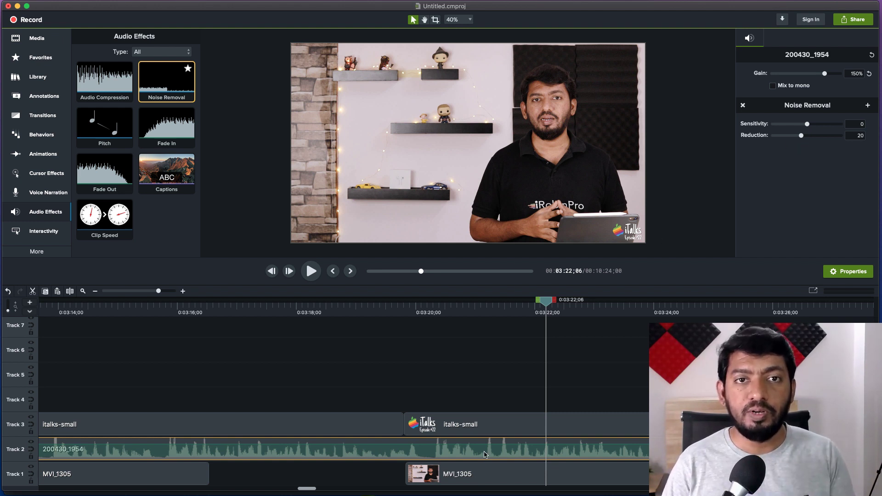
mouse_move(808, 124)
left_mouse_down()
mouse_move(779, 125)
mouse_move(809, 124)
left_mouse_up()
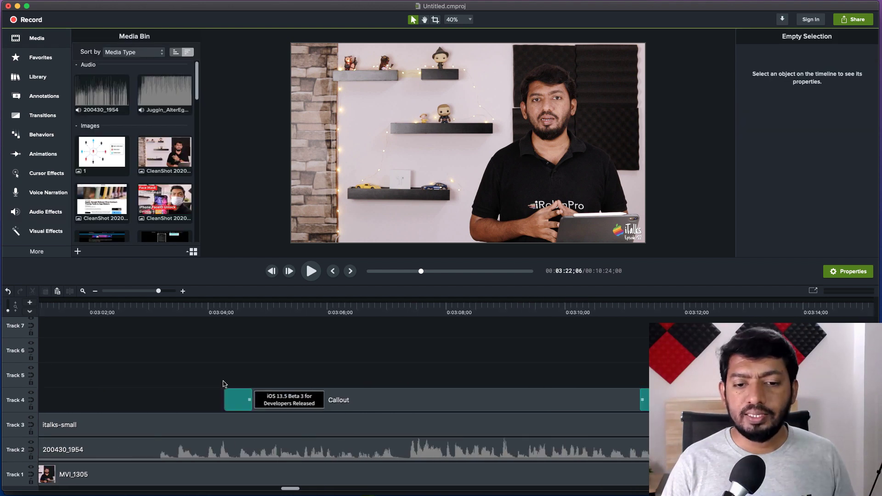
Ripple replace the MVI_1305 clip after the Track 1 gap with the image CleanShot 2020-04-30 at 21.22.27 and play back the result
scroll(224, 384, "right", 10)
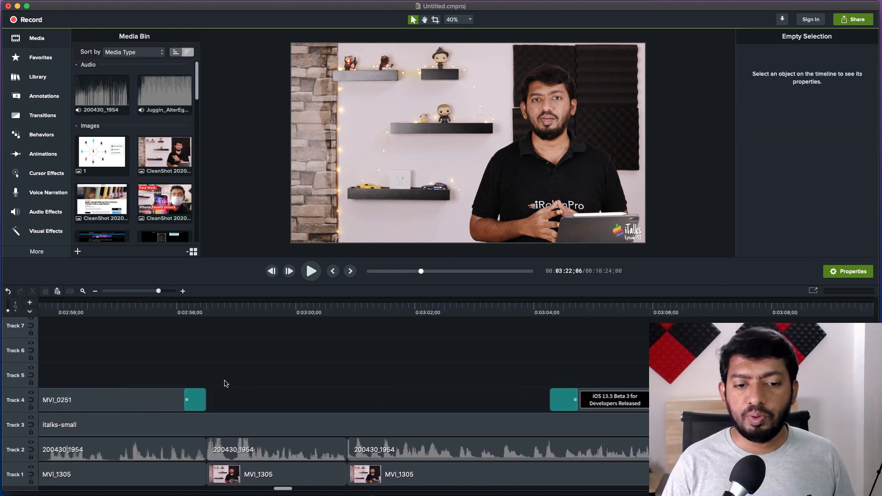
scroll(222, 385, "right", 2)
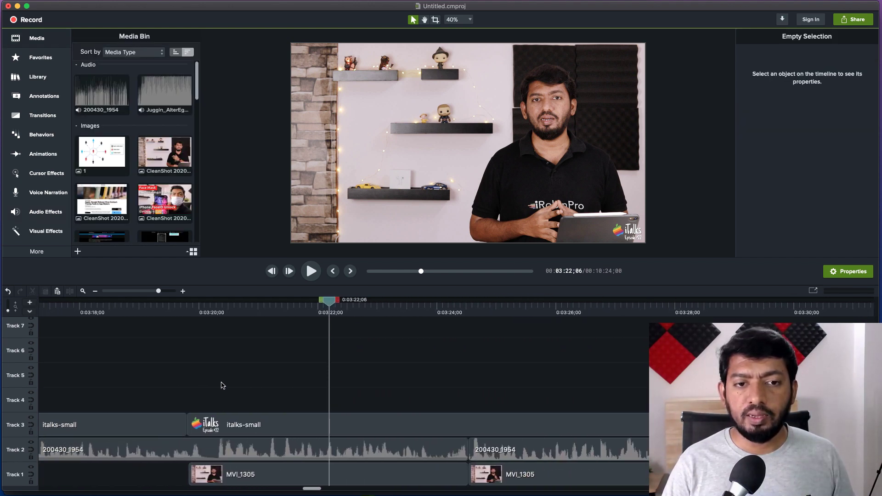
left_click(159, 189)
left_click_drag(160, 197, 271, 473)
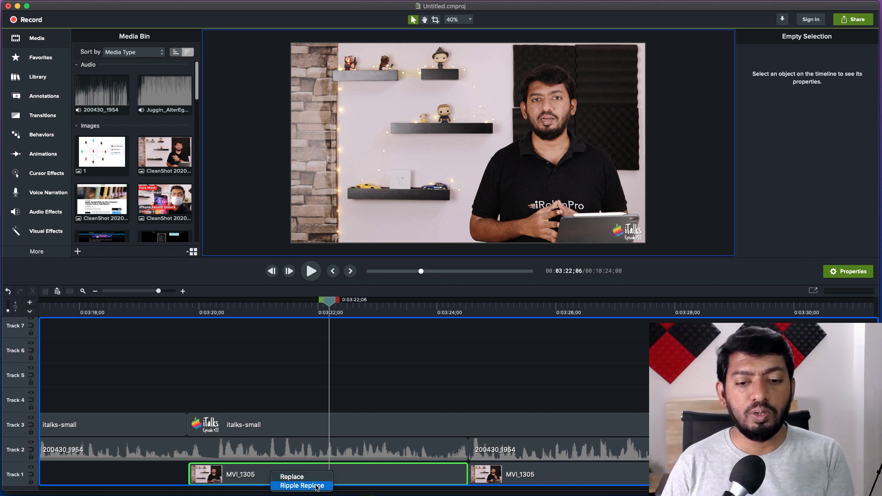
left_click(301, 485)
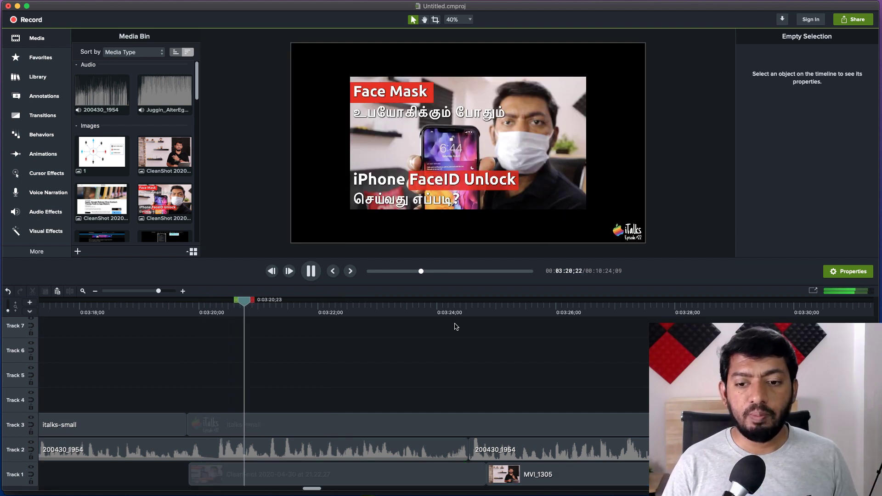
left_click(472, 326)
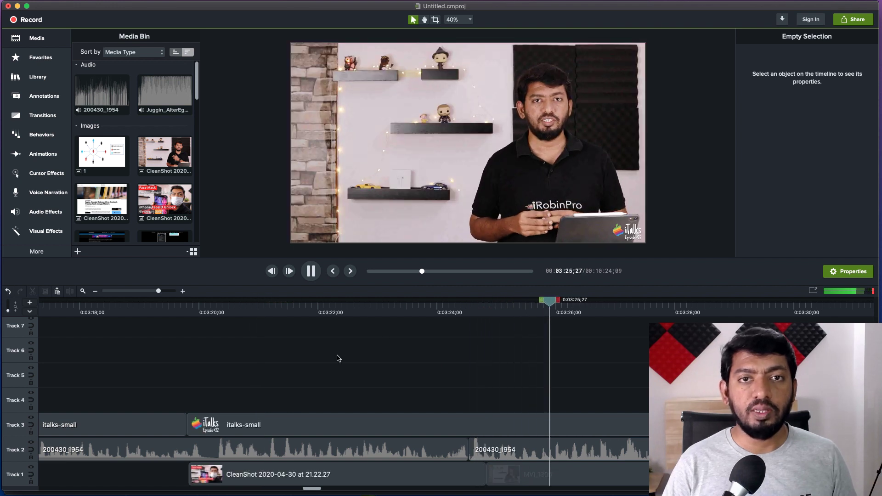
key("space")
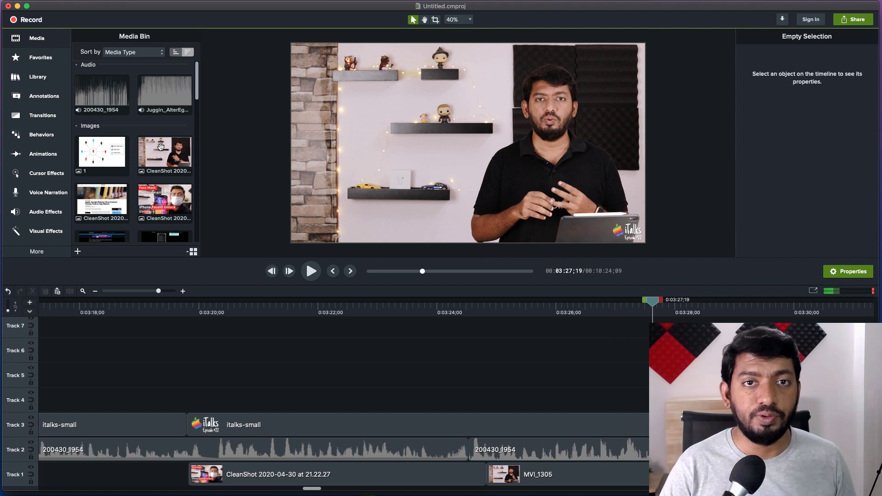
Examine the image and video items in the Media Bin and the clips on the timeline before and after the replaced clip
scroll(161, 146, "down", 5)
scroll(236, 356, "right", 10)
scroll(331, 384, "right", 5)
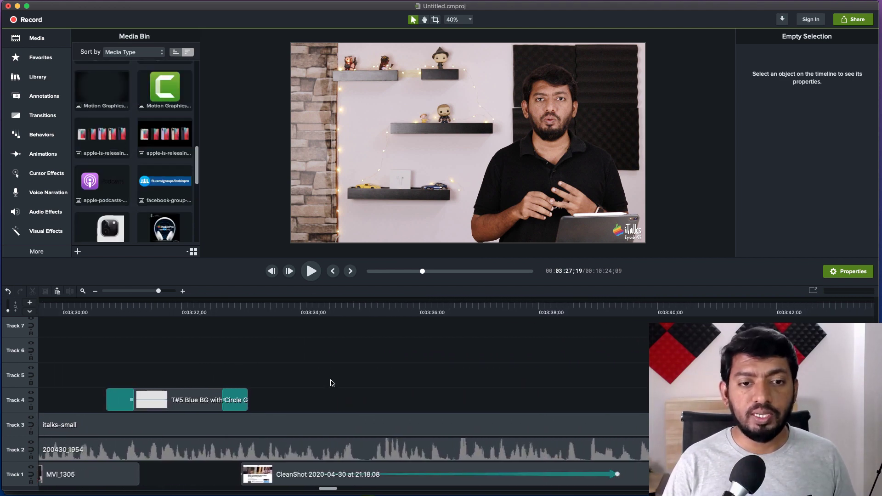
scroll(340, 385, "right", 5)
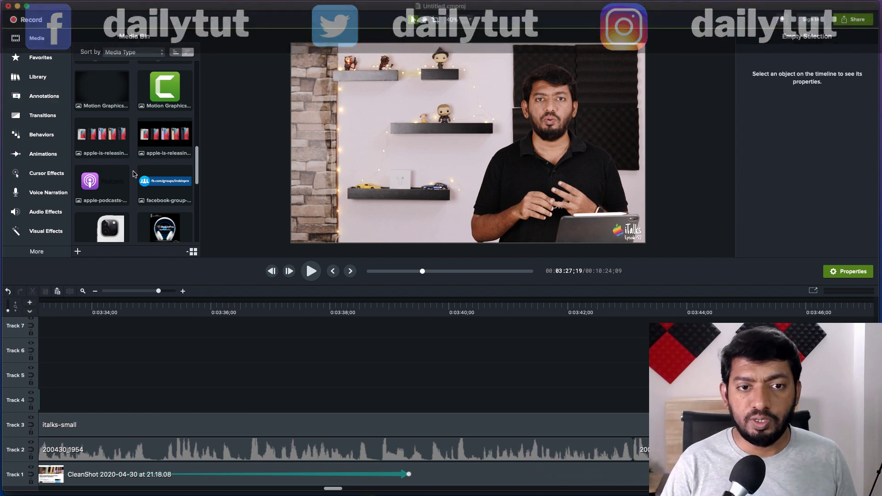
scroll(135, 201, "down", 10)
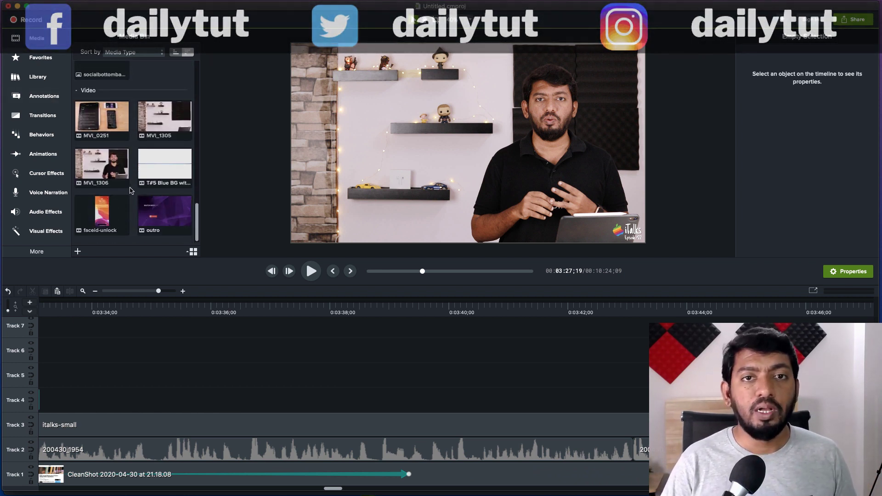
scroll(108, 156, "down", 1)
scroll(108, 157, "up", 1)
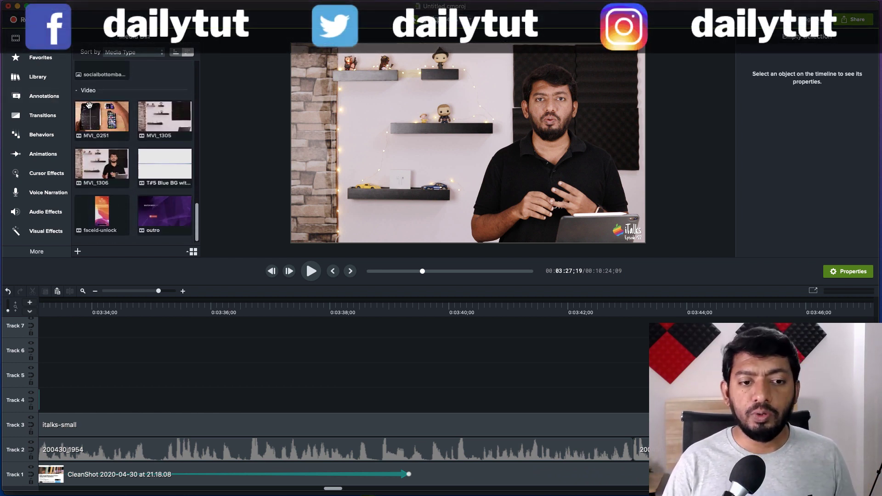
scroll(156, 371, "left", 15)
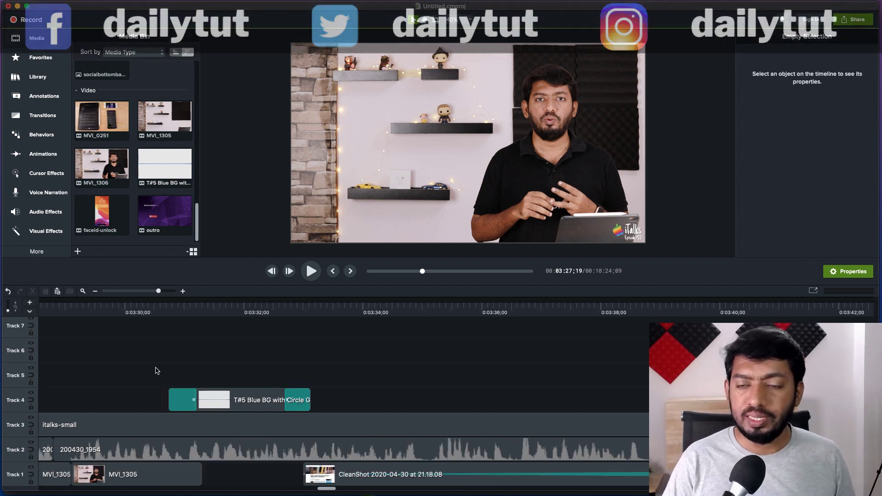
scroll(155, 372, "left", 12)
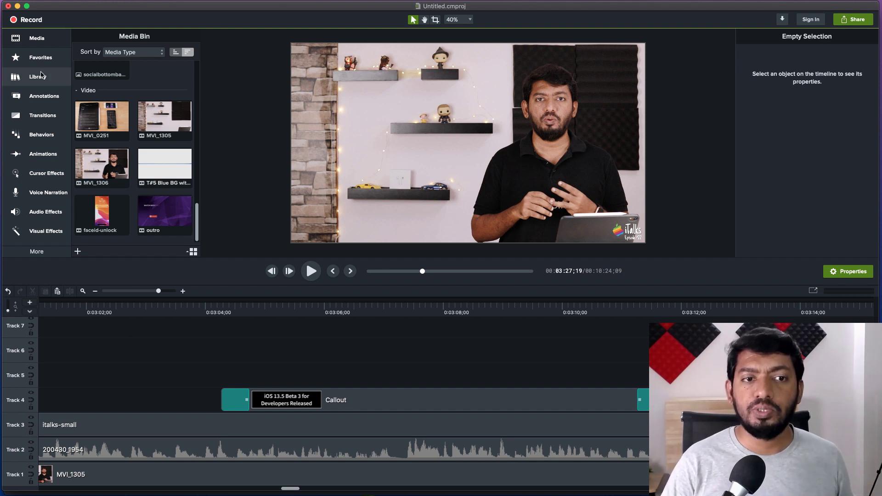
Show the Default user library and review the timeline clips from about 0:03:02 back to about 0:02:12
left_click(38, 77)
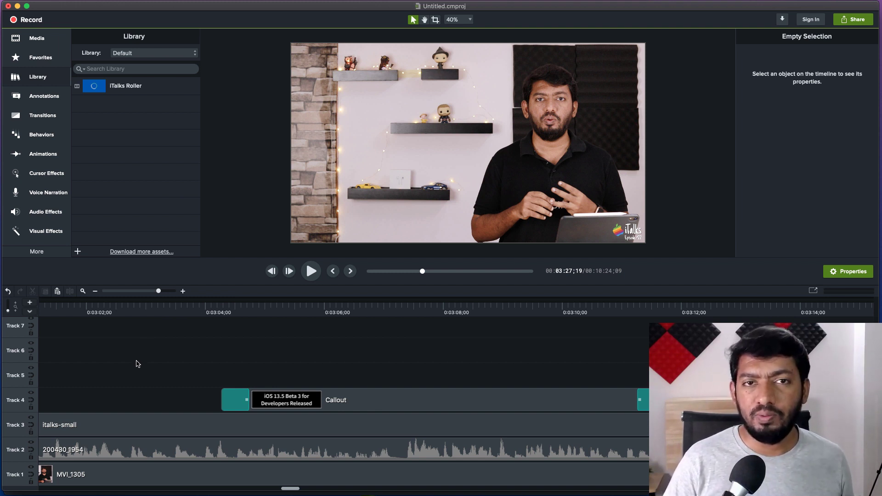
scroll(161, 364, "left", 5)
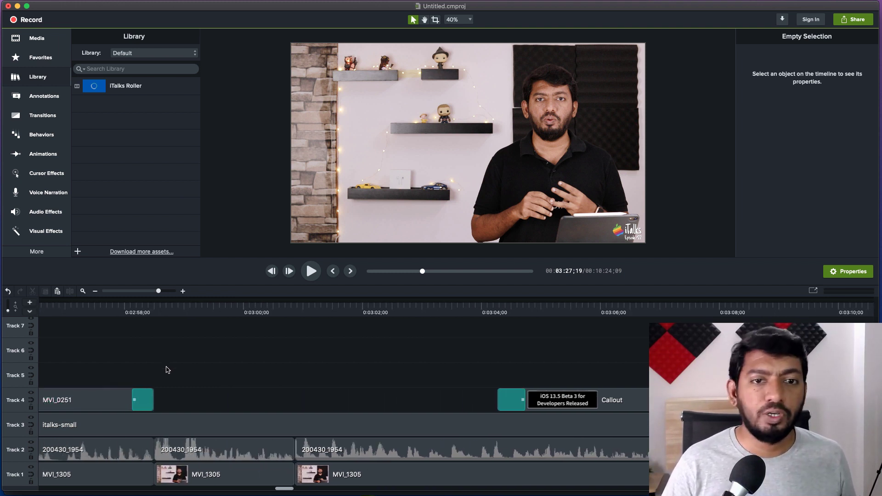
scroll(167, 367, "left", 8)
scroll(169, 369, "left", 8)
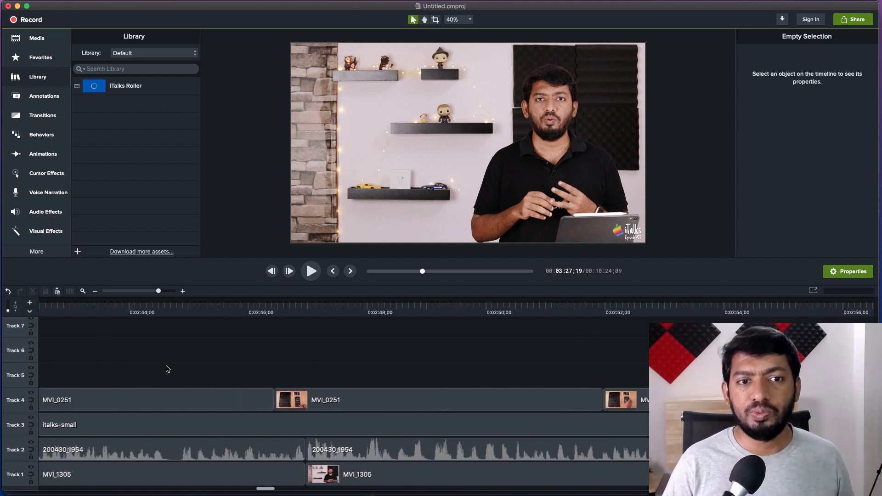
scroll(166, 368, "left", 6)
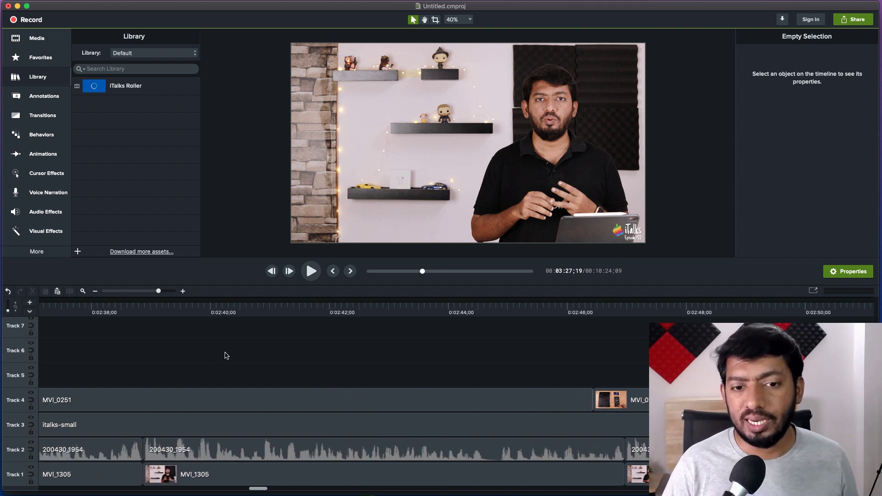
scroll(226, 355, "left", 20)
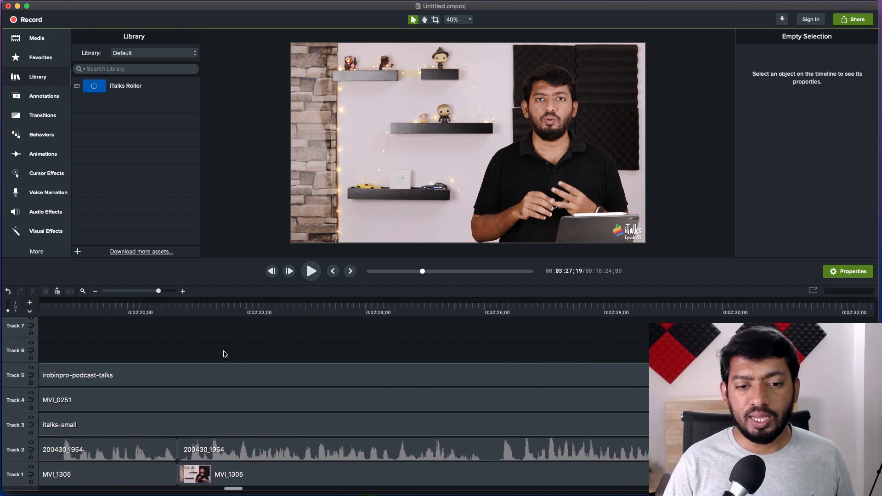
scroll(223, 355, "left", 3)
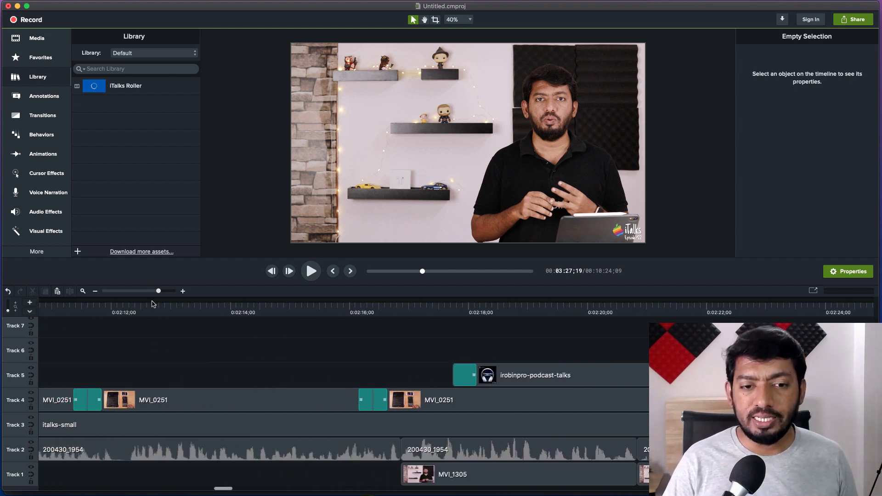
Scrub the playhead back to about 0:01:09 and briefly play back the end of the Track 4 callout
left_click(153, 302)
mouse_move(152, 303)
left_mouse_down()
mouse_move(138, 301)
mouse_move(516, 299)
mouse_move(108, 299)
mouse_move(145, 312)
left_mouse_up()
scroll(142, 355, "left", 20)
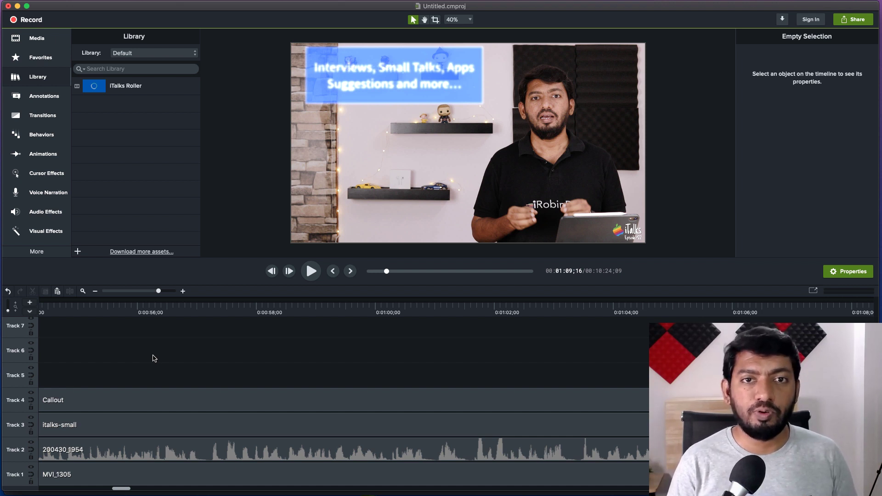
key("space")
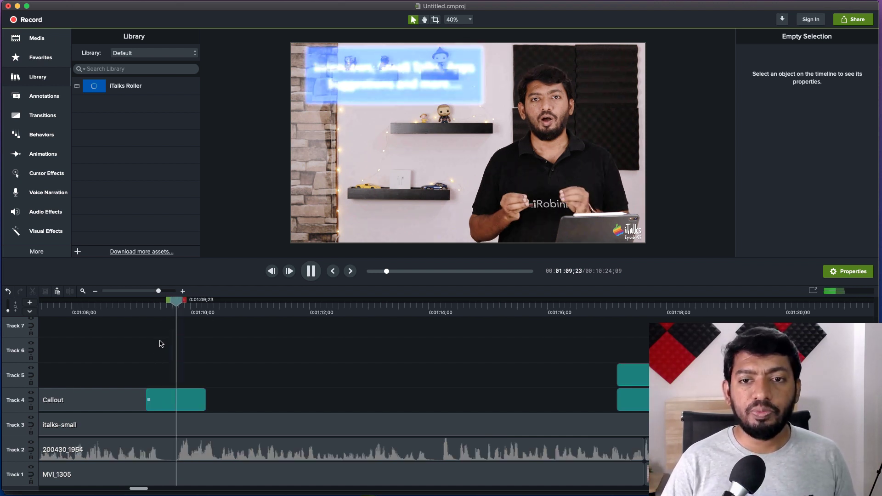
key("space")
Preview the project from about 0:00:53 to 0:01:54 on a zoomed-out timeline by scrubbing the playhead to the IMG_8587 clip
scroll(175, 354, "left", 5)
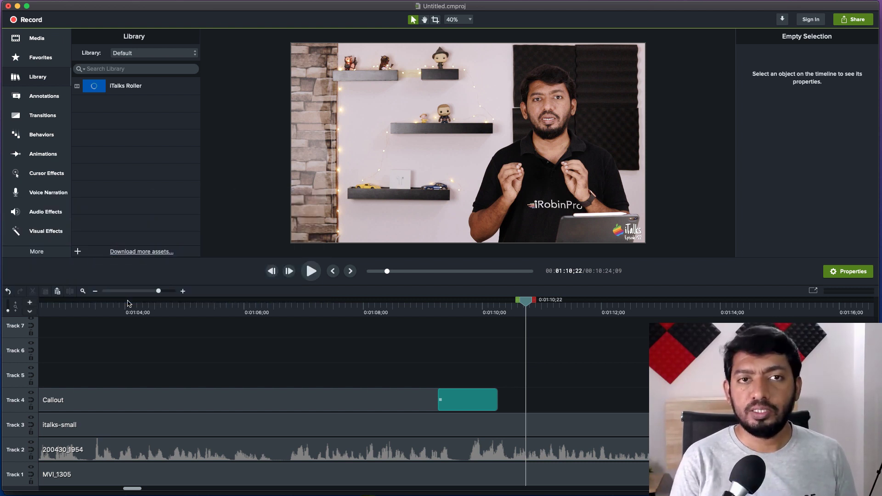
scroll(224, 378, "left", 10)
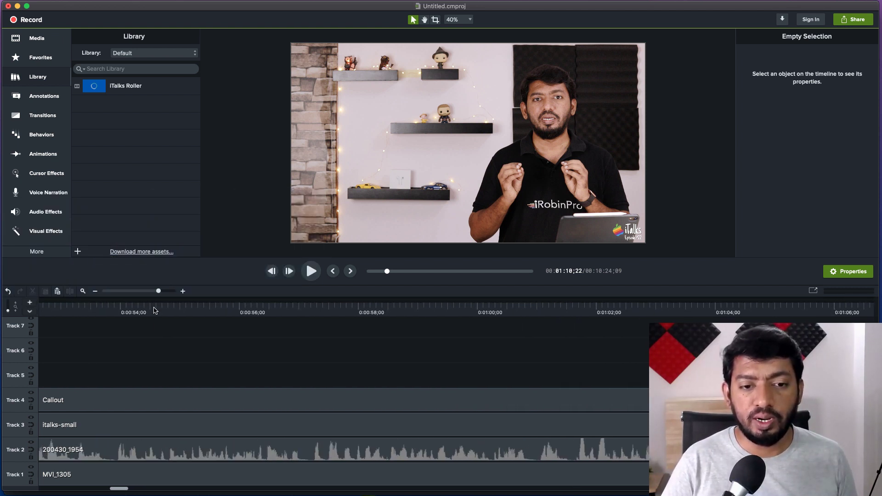
left_click(102, 304)
left_click(95, 292)
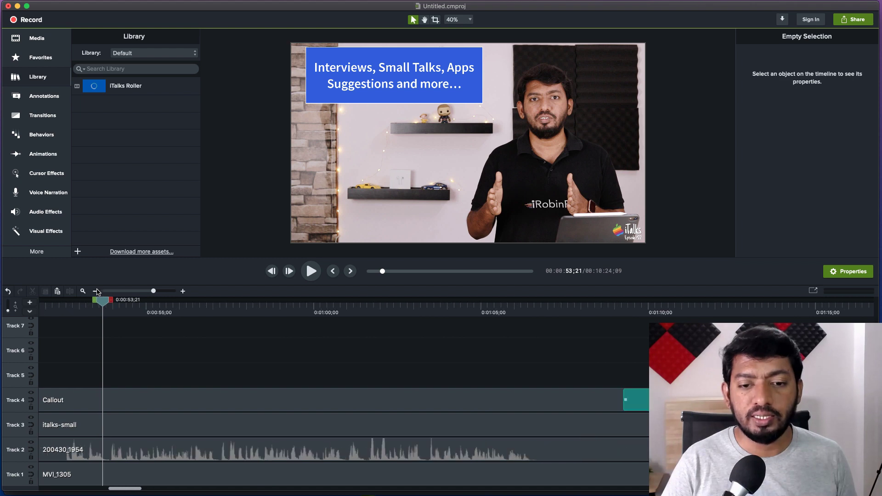
scroll(197, 345, "right", 10)
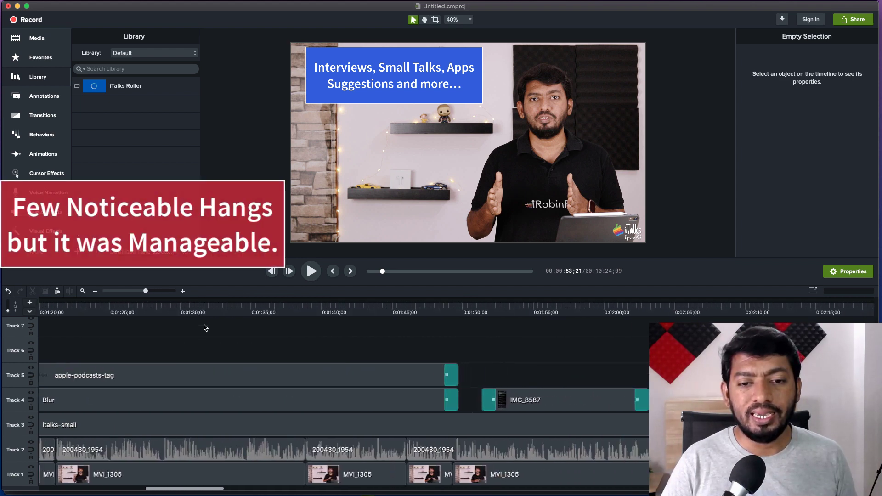
left_click(285, 302)
left_click_drag(285, 304, 488, 322)
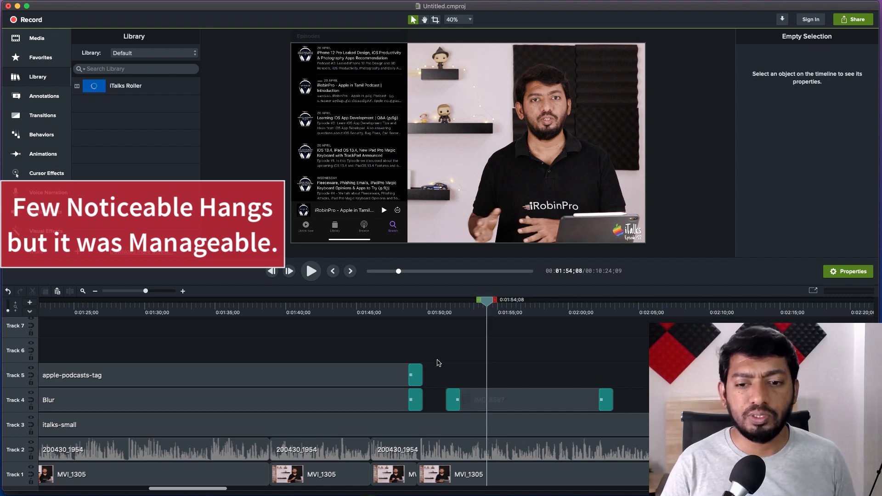
Scrub through the iOS 13.5 Beta 3 callout near 0:03:08 and onward from the IMG_8581 clip near 0:04:20
scroll(438, 363, "right", 5)
left_click_drag(191, 305, 450, 329)
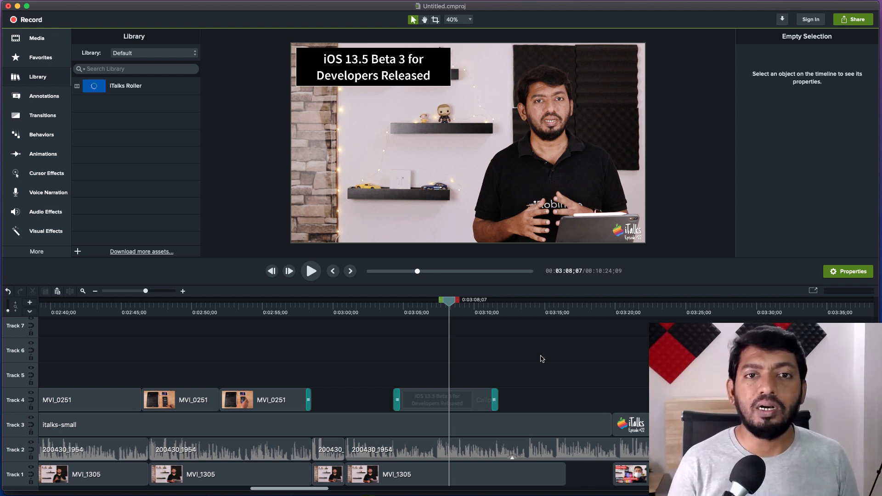
scroll(542, 359, "right", 10)
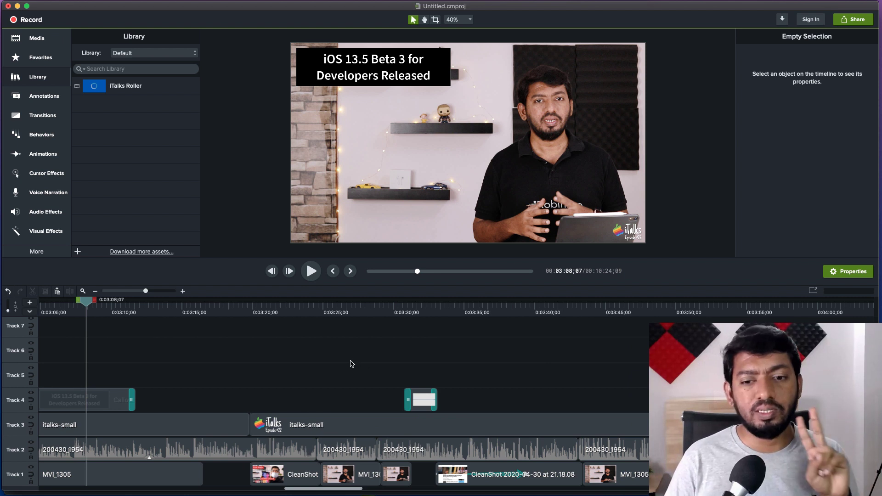
scroll(352, 363, "right", 6)
scroll(352, 364, "right", 10)
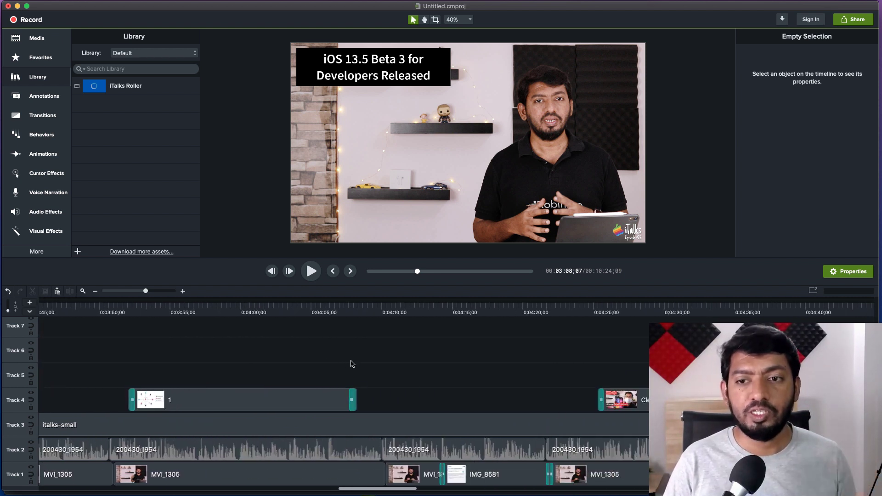
scroll(361, 363, "right", 1)
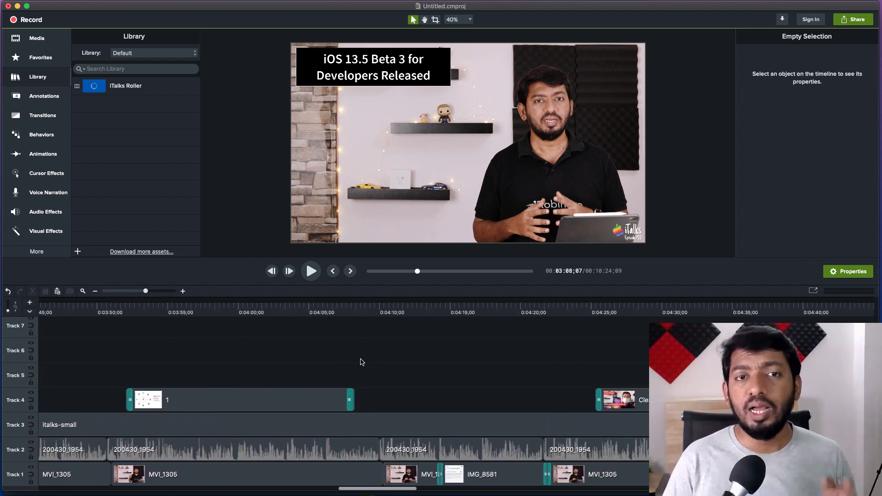
scroll(360, 361, "right", 4)
left_click(404, 301)
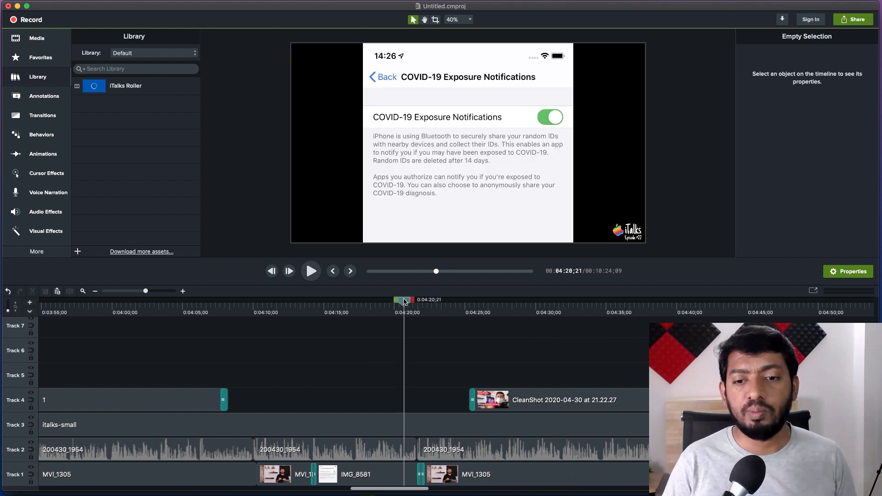
left_click_drag(404, 301, 612, 307)
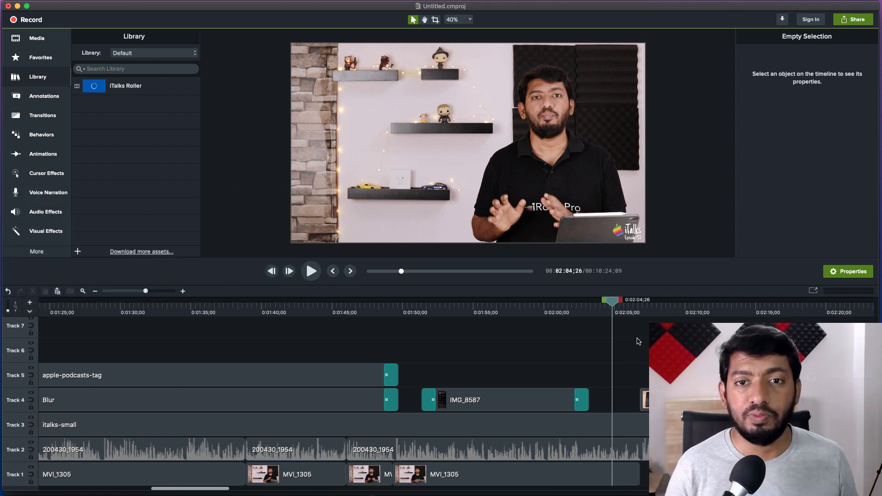
Review the timeline clips after 0:02:04 and scrub the playhead to about 0:03:51
scroll(630, 344, "right", 10)
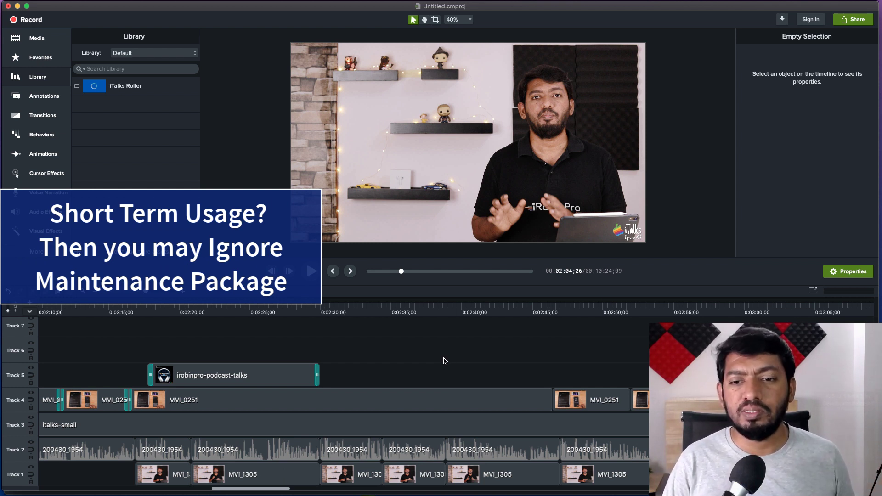
scroll(434, 361, "right", 4)
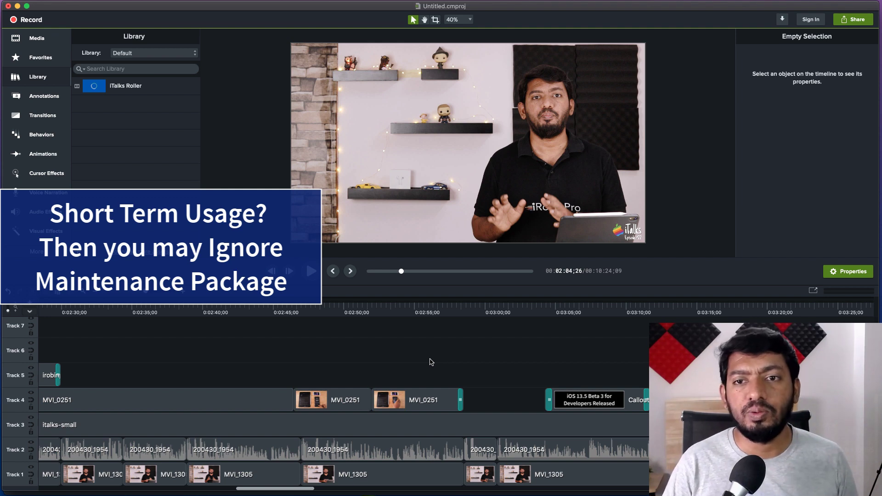
scroll(431, 362, "right", 6)
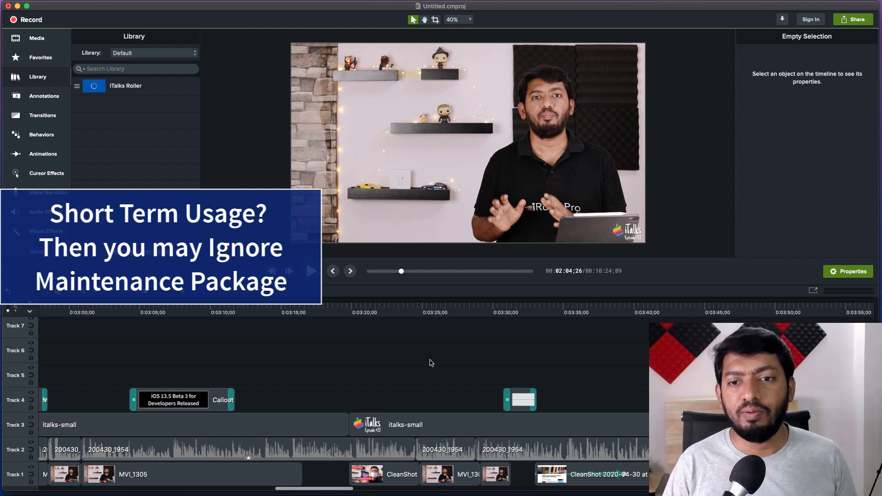
scroll(408, 365, "right", 2)
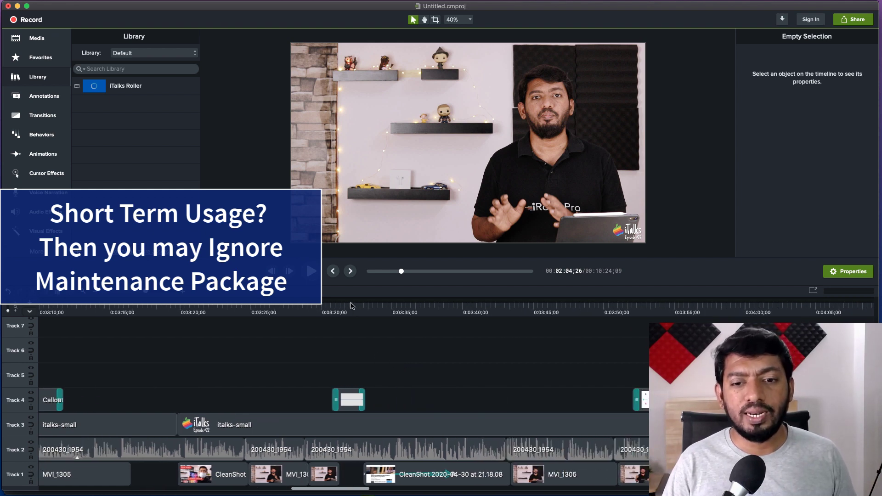
left_click_drag(349, 302, 629, 301)
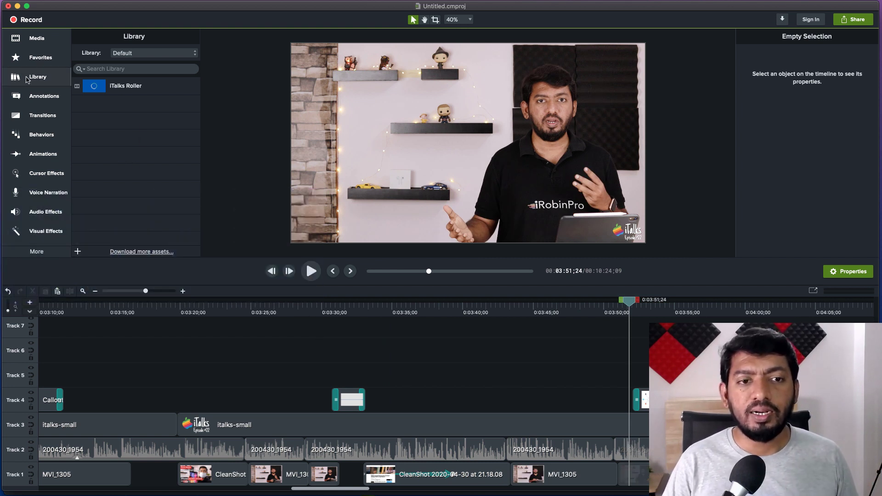
Open the TechSmith Assets for Camtasia website from the library's download option and read its headline about available assets
left_click(130, 53)
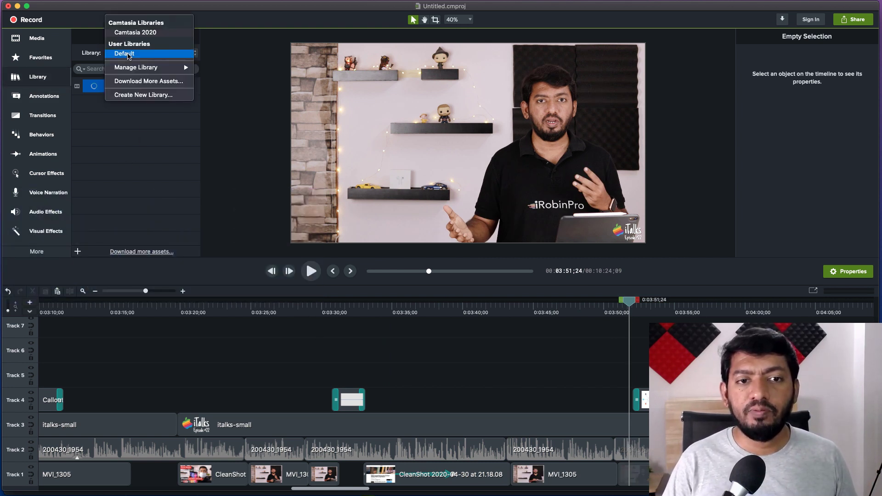
left_click(149, 82)
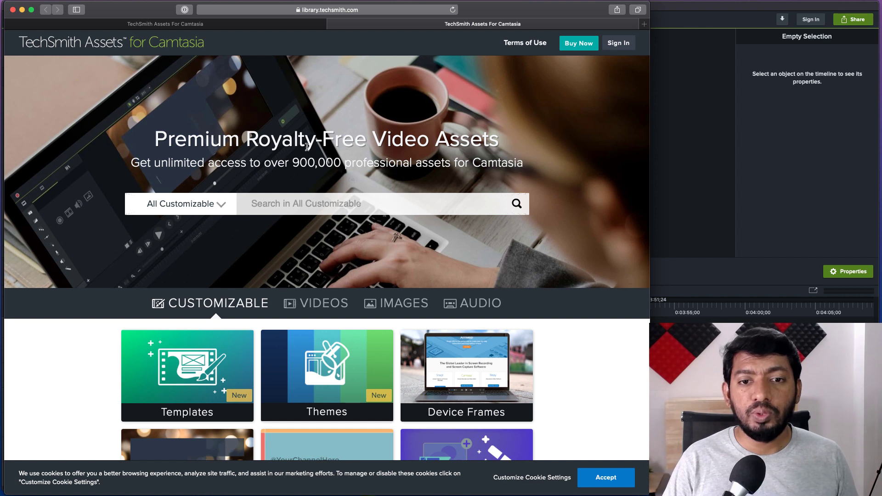
left_click_drag(295, 164, 390, 163)
left_click(445, 163)
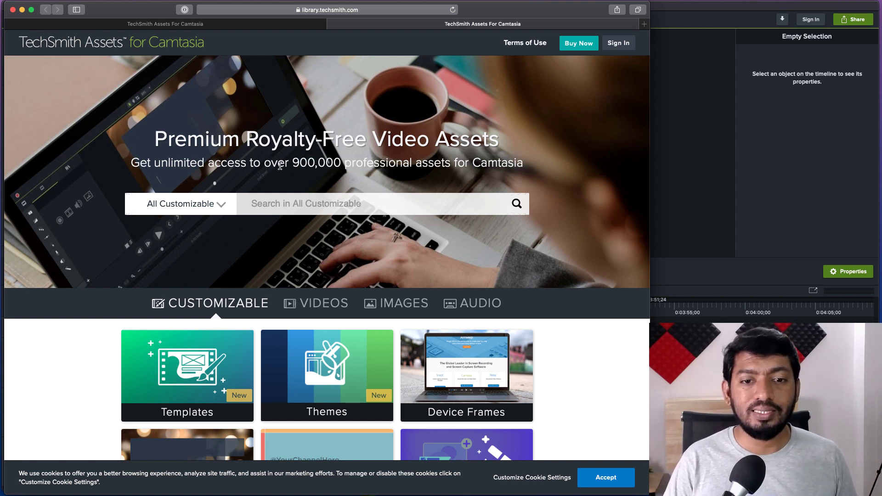
Check the asset search's media type filter and look over the customizable asset categories on the TechSmith Assets home page
scroll(281, 165, "down", 3)
left_click(197, 112)
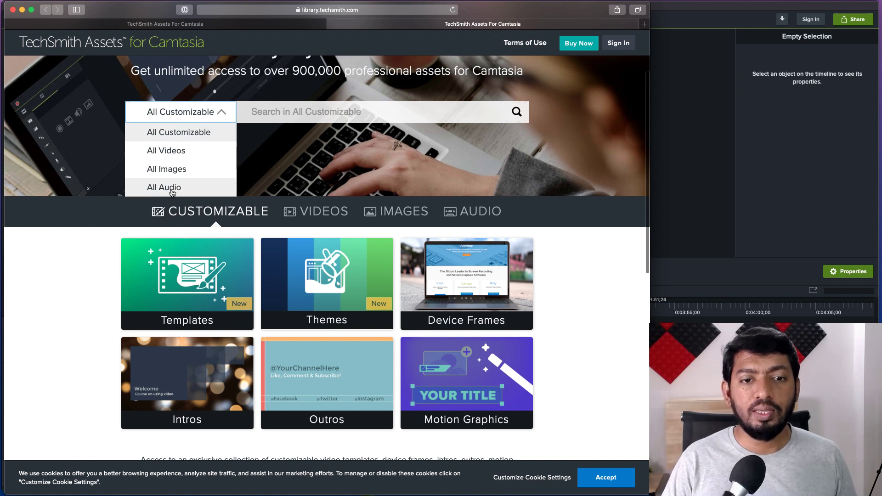
left_click(308, 115)
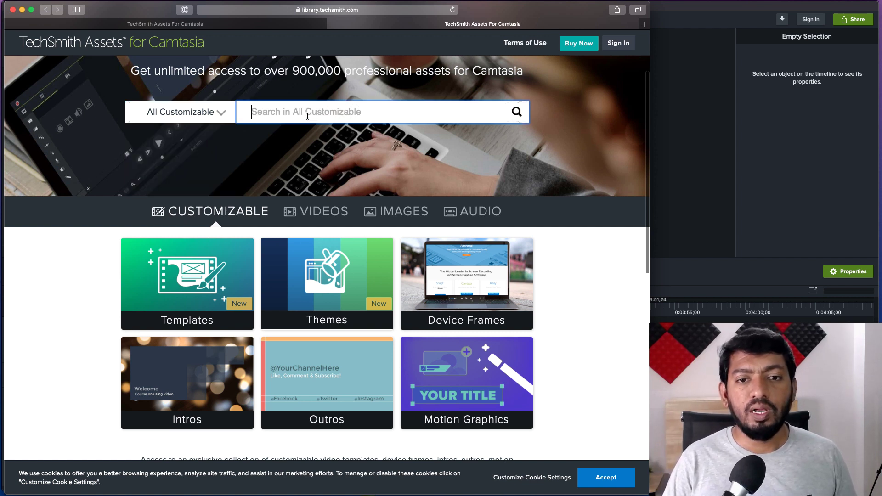
left_click(283, 97)
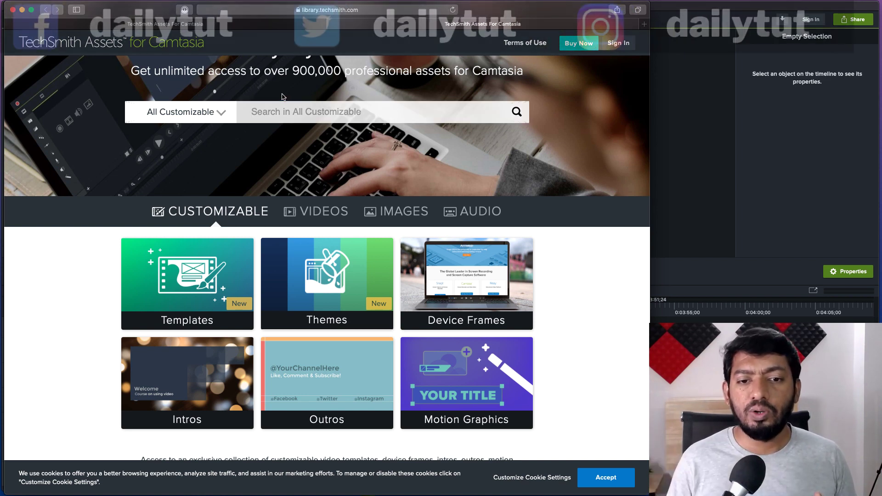
scroll(198, 157, "down", 5)
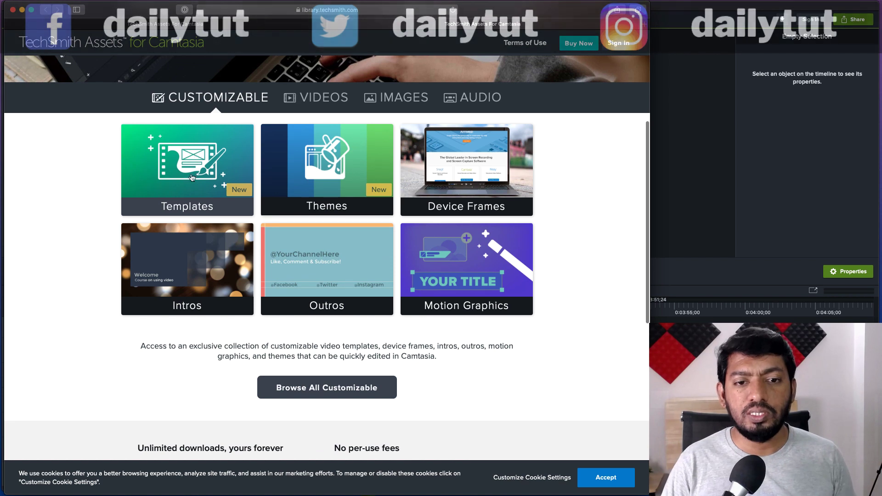
Browse the Themes category, preview the Duckteals theme and go back to the previous page
left_click(329, 158)
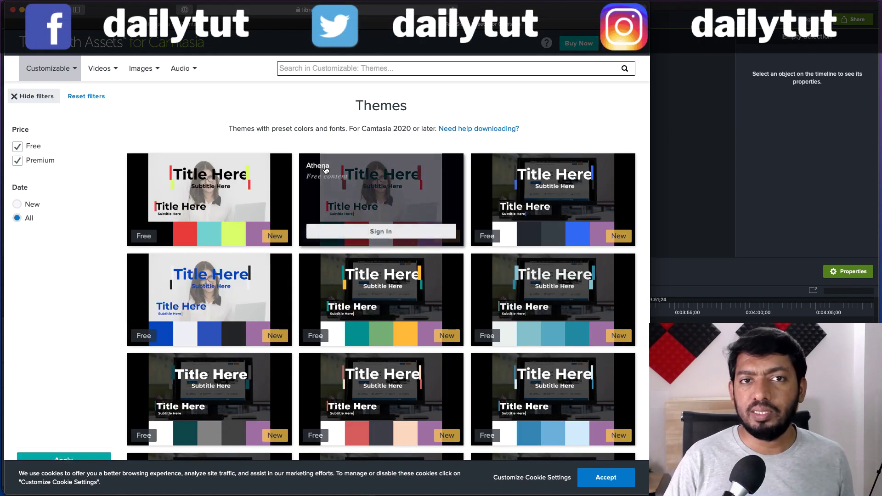
scroll(326, 168, "down", 3)
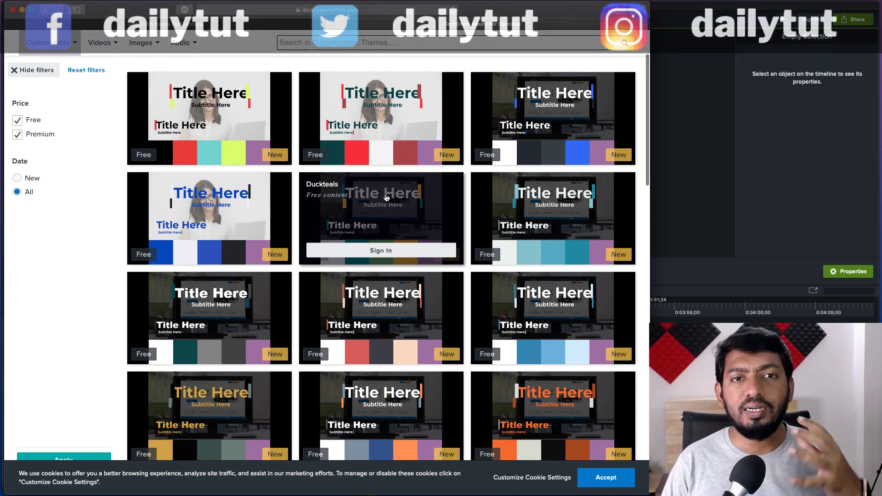
mouse_move(386, 198)
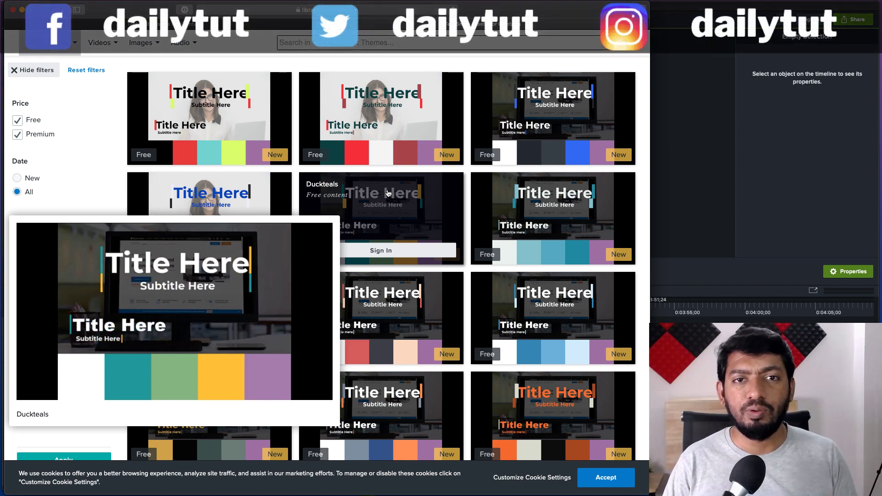
scroll(321, 206, "up", 3)
key("super+bracketleft")
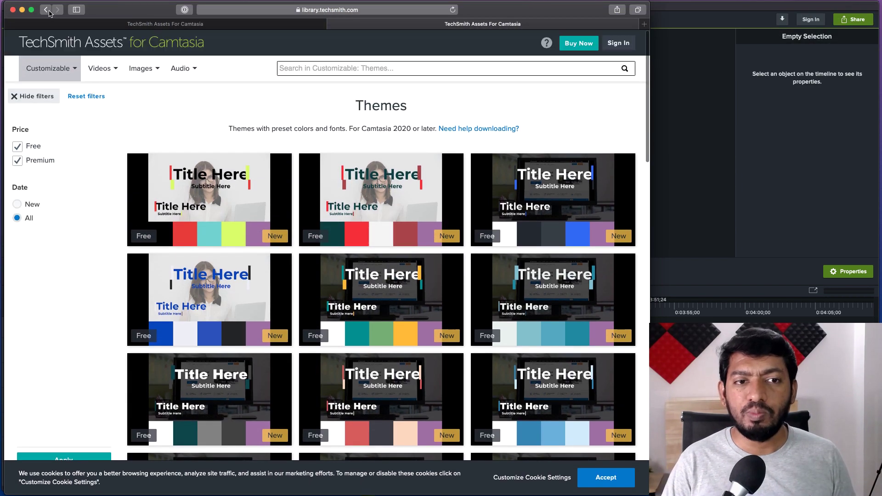
Browse the Templates category on TechSmith Assets, return to the home page and close the extra browser tab
left_click(192, 173)
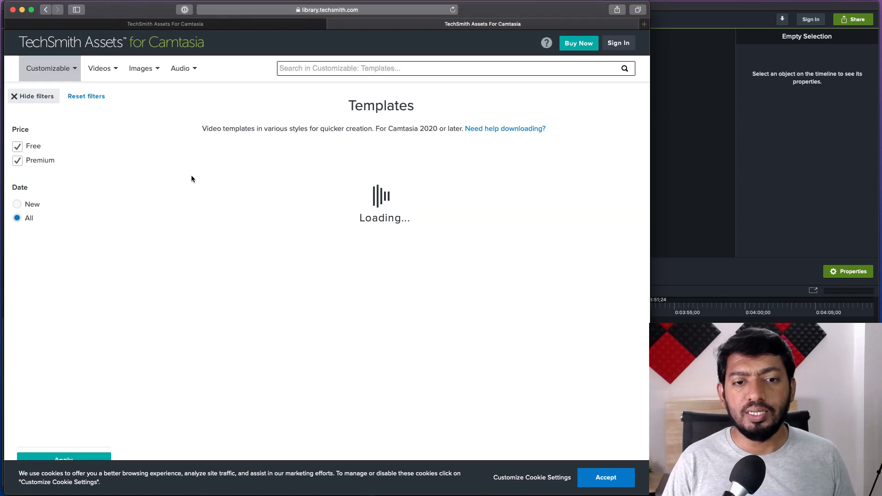
scroll(387, 195, "down", 1)
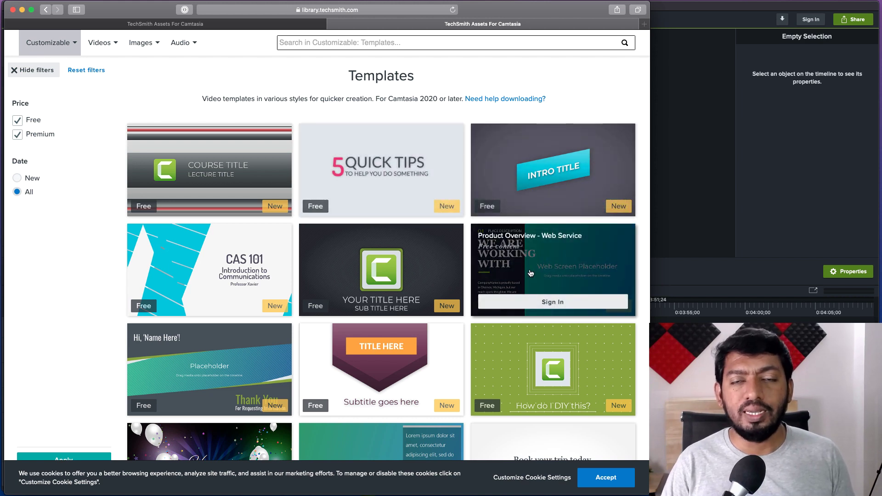
scroll(352, 268, "up", 1)
key("super+[")
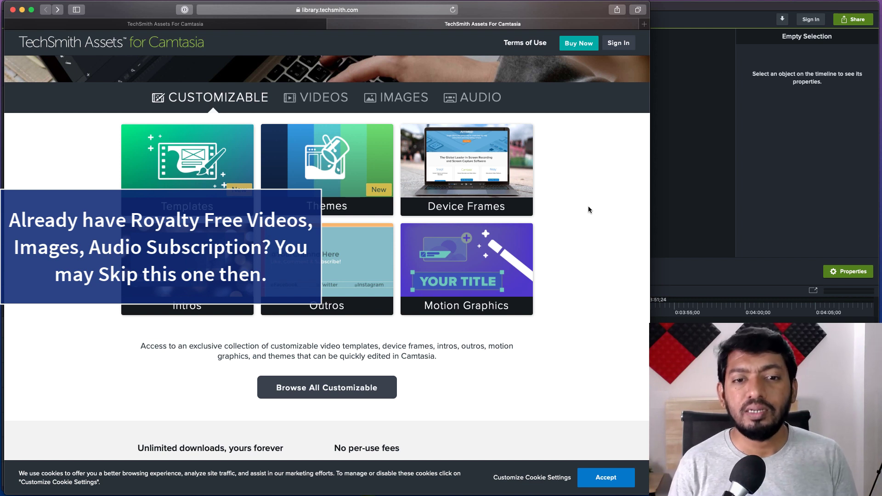
key("super+w")
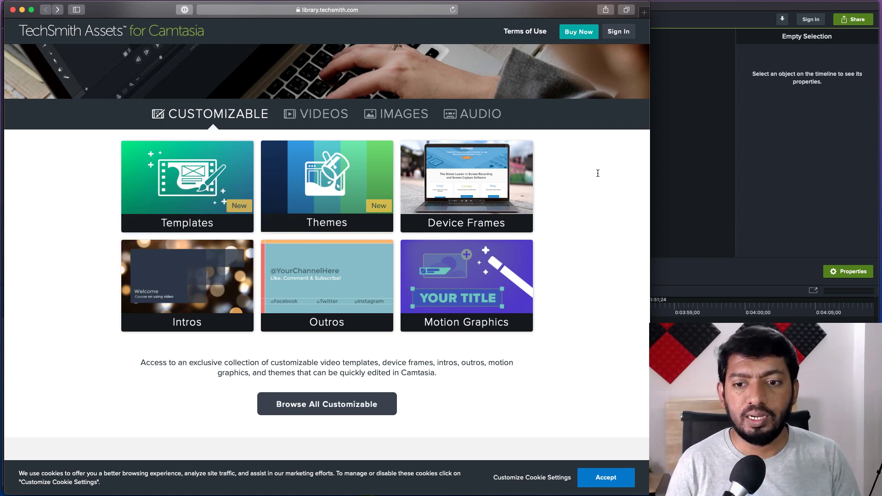
Look over the TechSmith Assets home page, including the customizable categories, the download and usage terms, and the asset search
scroll(570, 238, "down", 5)
scroll(569, 238, "up", 4)
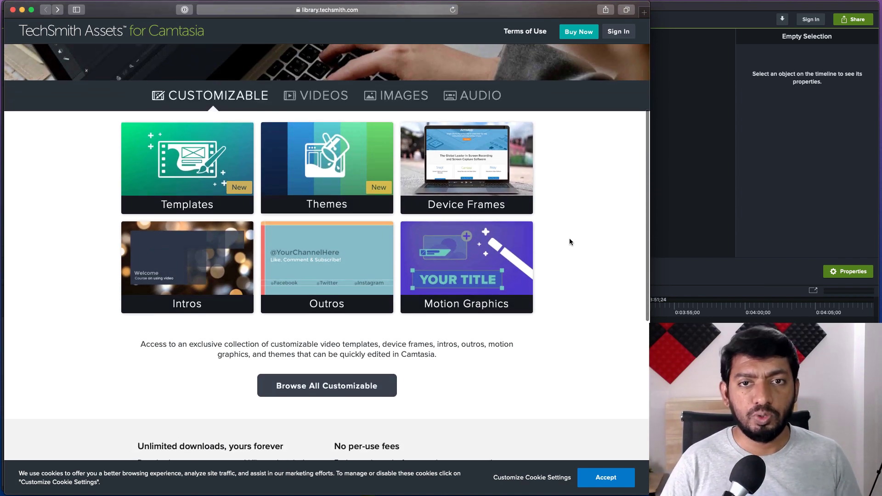
scroll(569, 239, "down", 1)
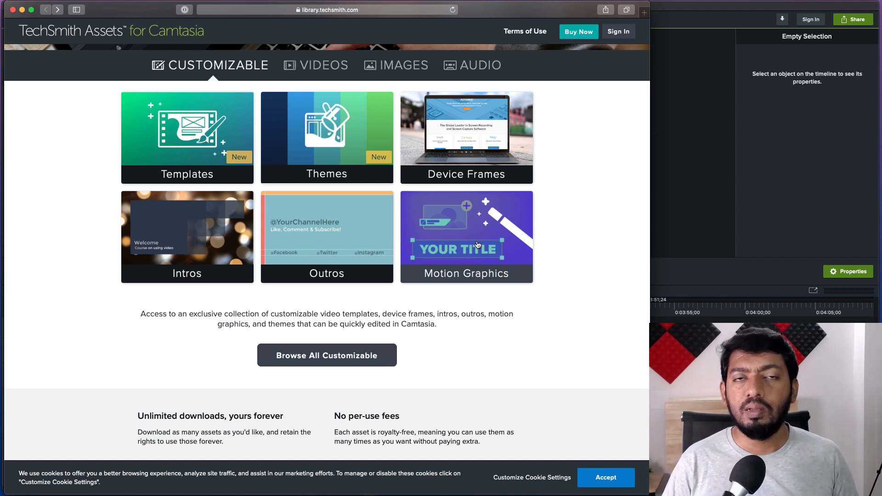
scroll(478, 244, "up", 4)
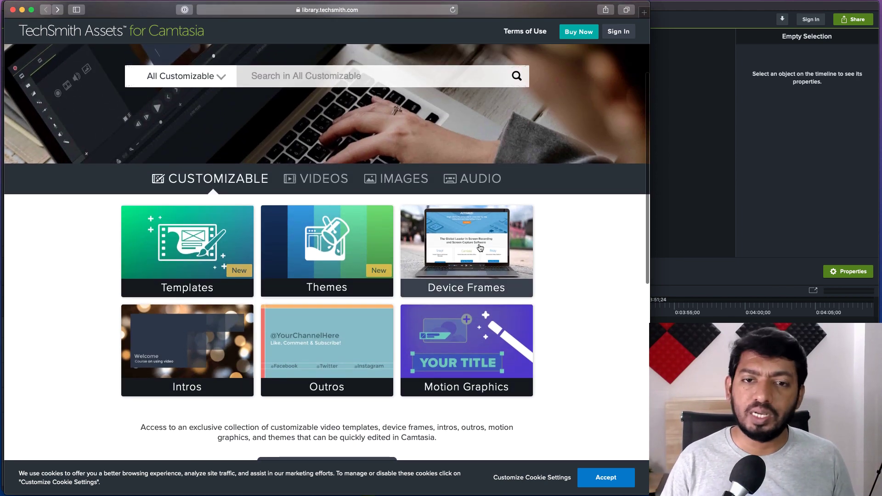
scroll(480, 246, "up", 3)
scroll(479, 242, "down", 3)
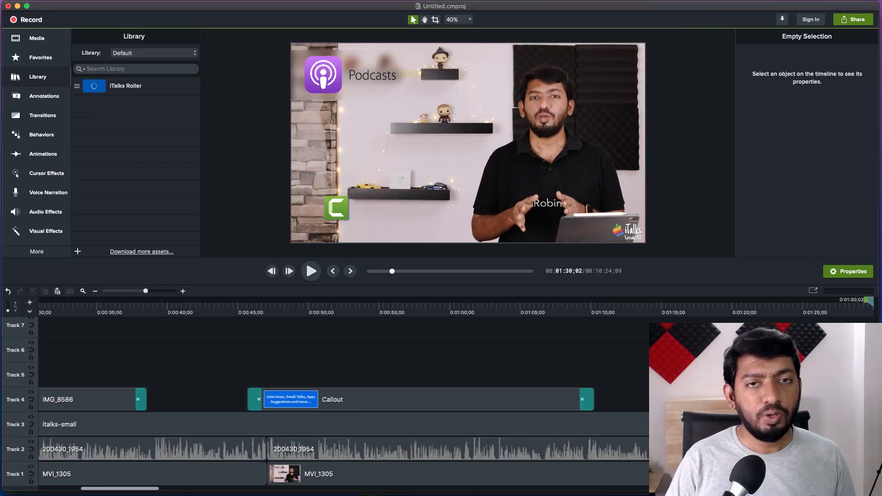
In the Camtasia project, scrub the playhead to about 0:01:34 and review the timeline clips up to about 0:02:40
left_click_drag(868, 302, 638, 321)
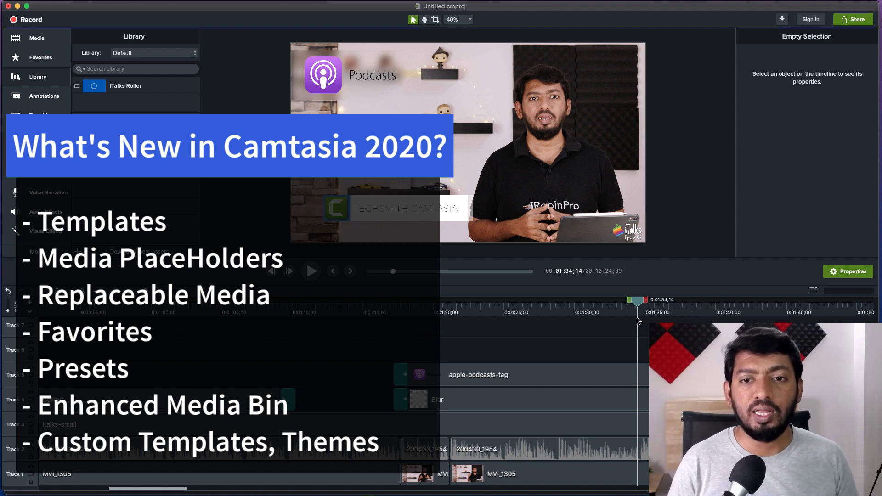
scroll(450, 352, "right", 3)
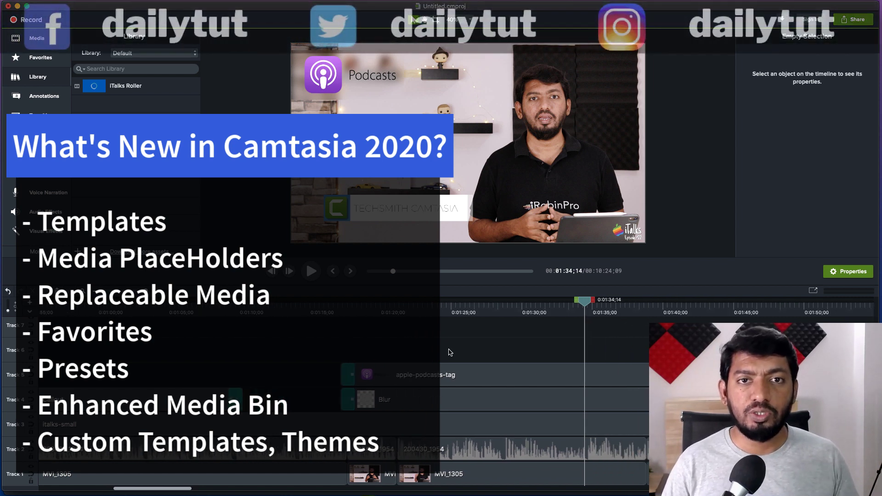
scroll(450, 353, "right", 15)
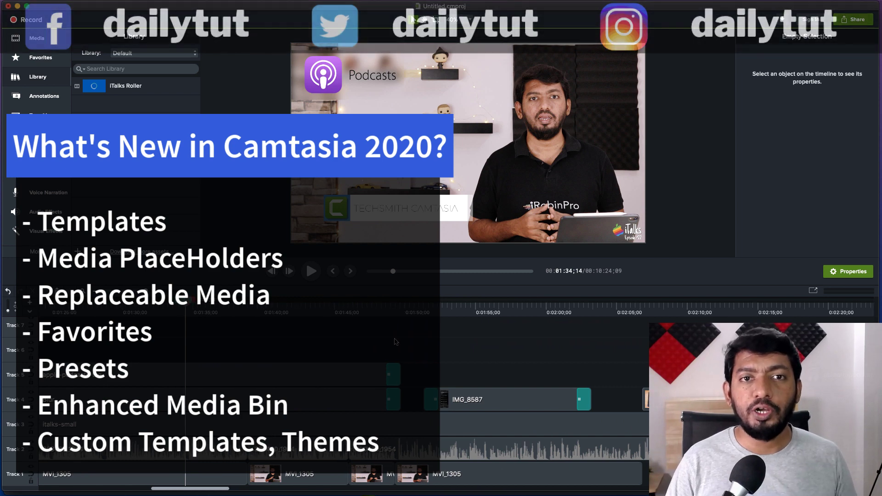
scroll(395, 342, "right", 11)
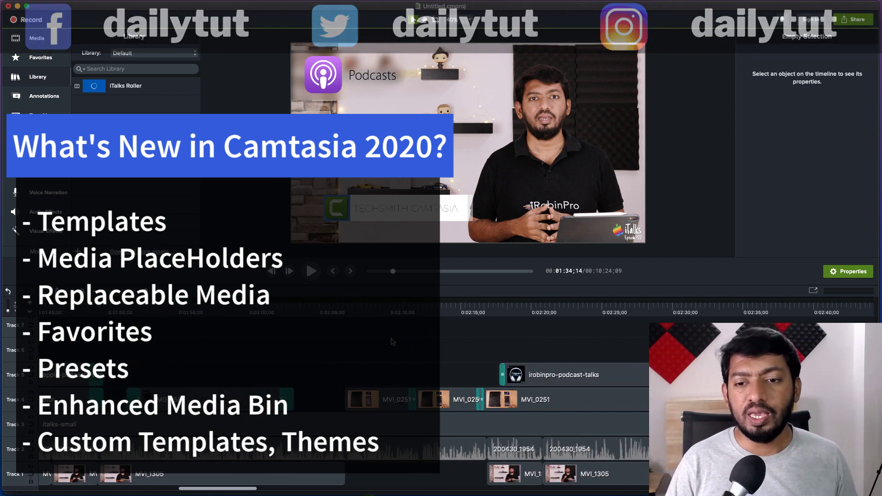